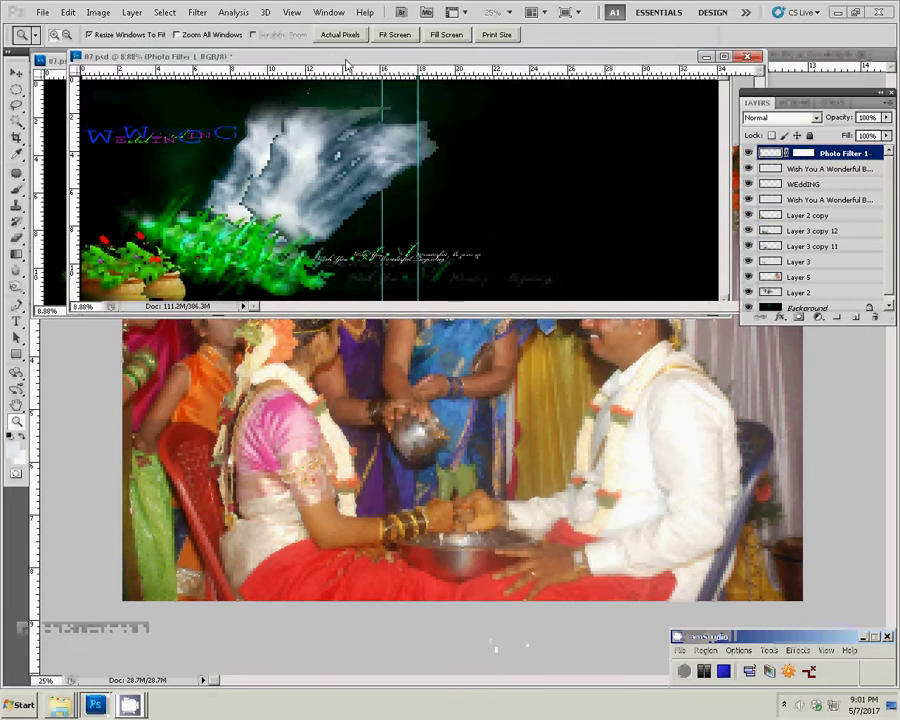
- Resize DSC_0806.JPG to 8 inches wide (2400 × 1607 pixels), proportions linked, and cut it to the clipboard
{"action": "double_click", "coordinate": [346, 61]}
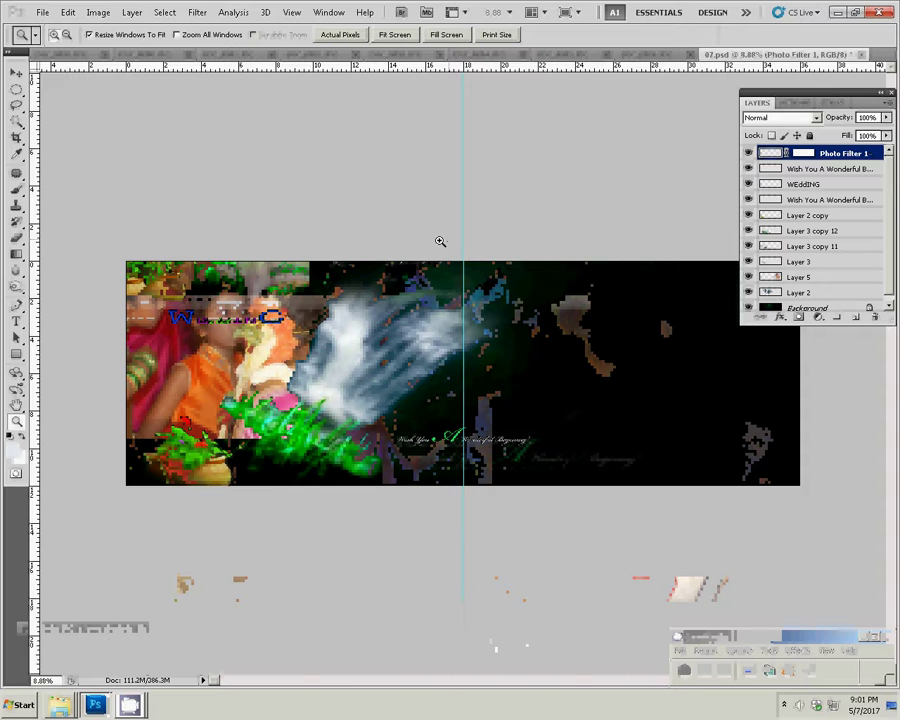
{"action": "left_click", "coordinate": [651, 62]}
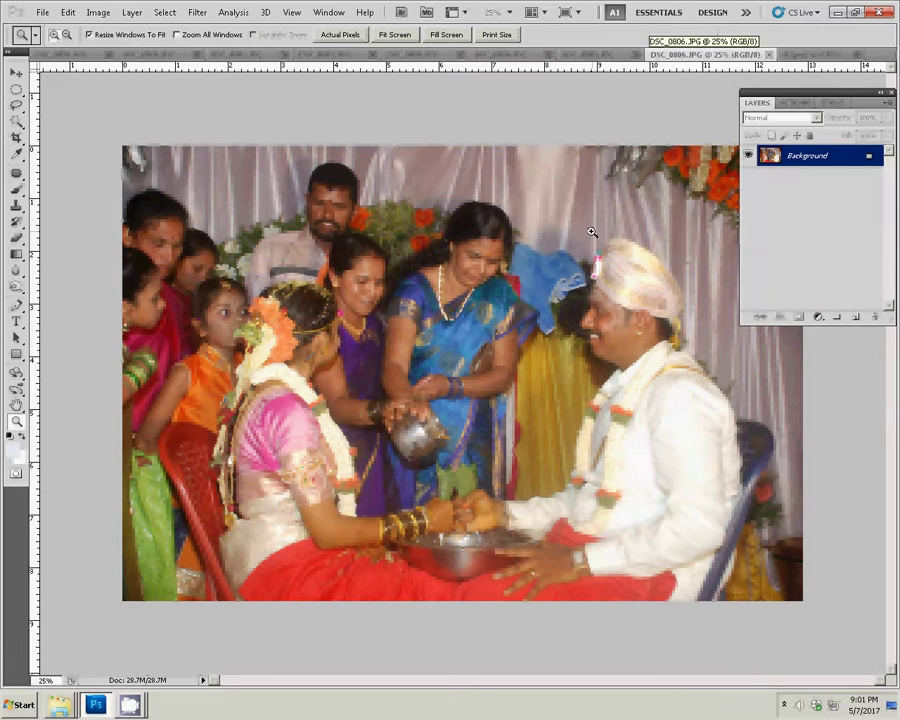
{"action": "key", "text": "ctrl+alt+i"}
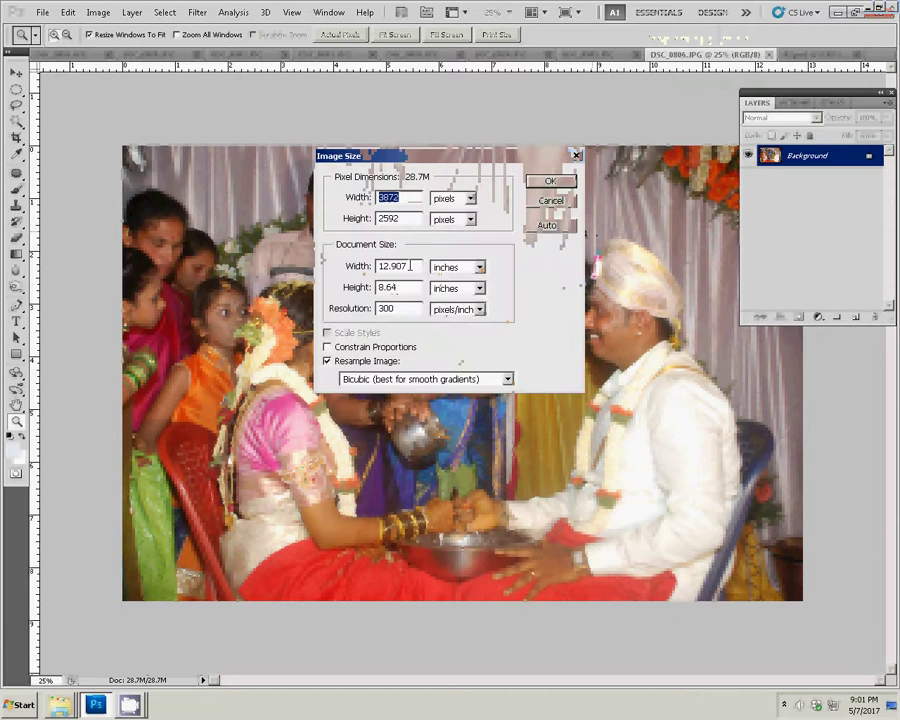
{"action": "double_click", "coordinate": [409, 265]}
{"action": "key", "text": "alt+c"}
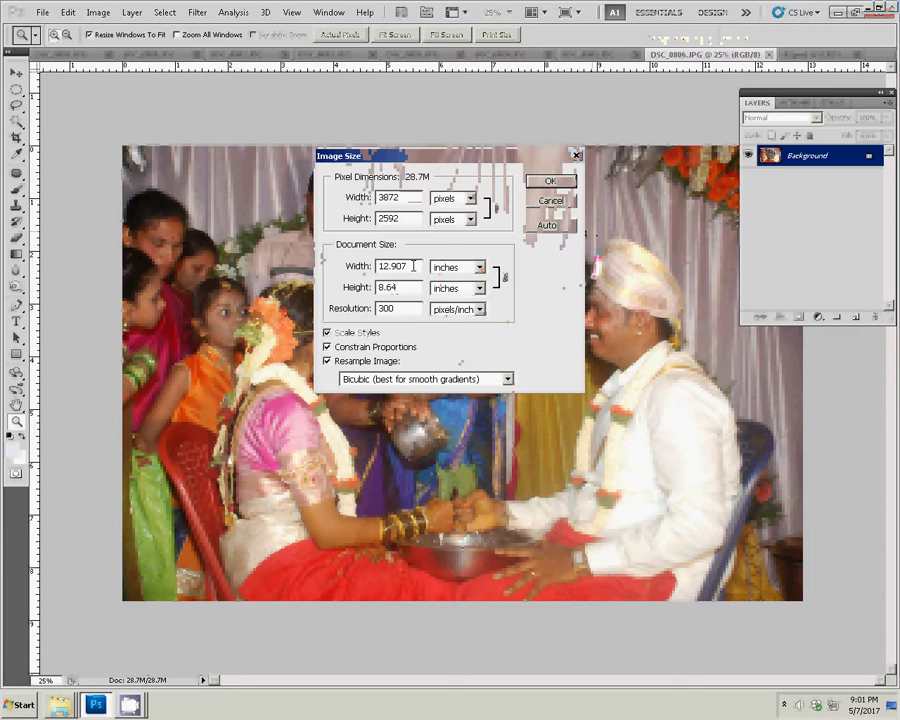
{"action": "double_click", "coordinate": [412, 265]}
{"action": "type", "text": "8"}
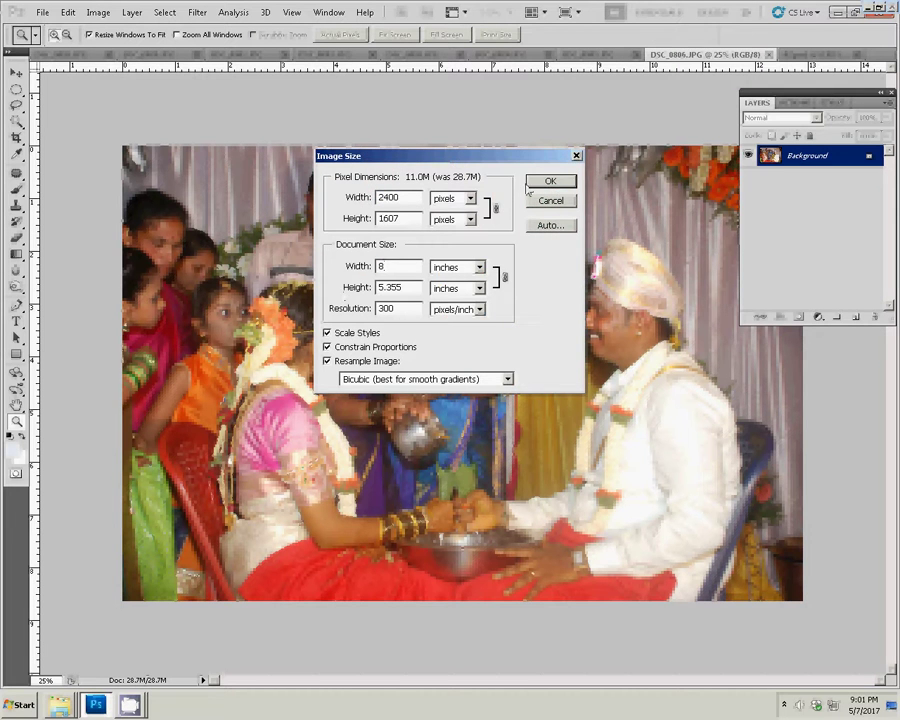
{"action": "left_click", "coordinate": [531, 184]}
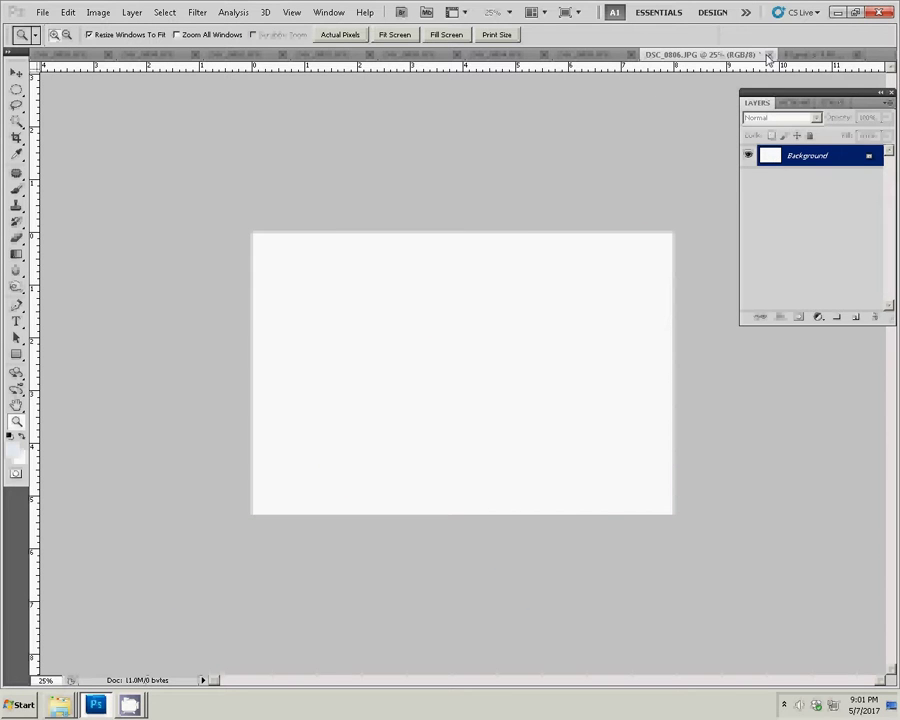
{"action": "key", "text": "ctrl+w"}
- Close DSC_0806.JPG unsaved, paste it into the album as Layer 6, and move it to the lower right
{"action": "left_click", "coordinate": [442, 263]}
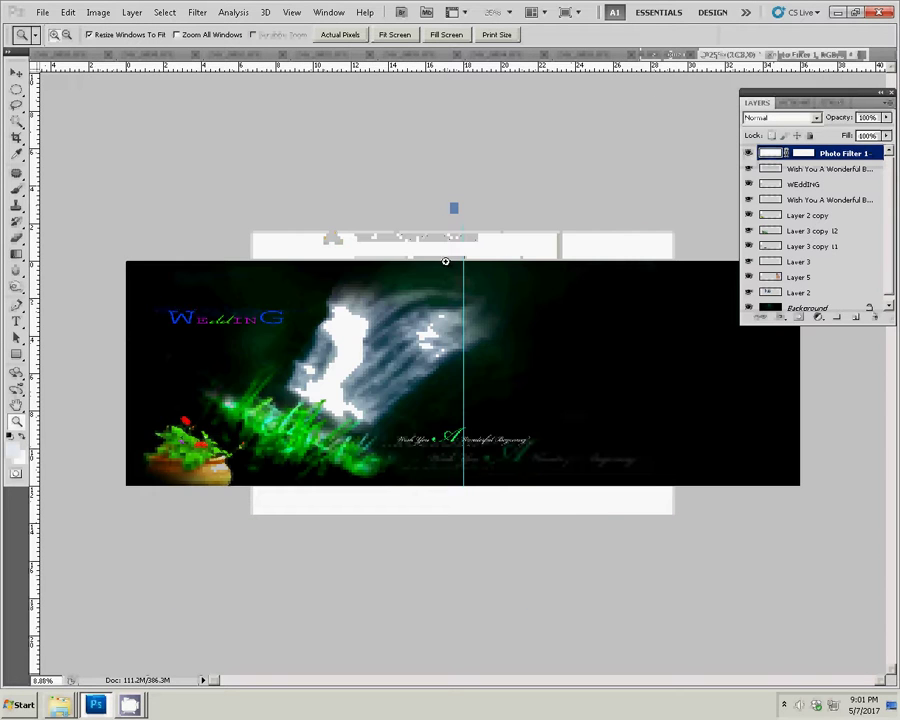
{"action": "key", "text": "ctrl+shift+alt+n"}
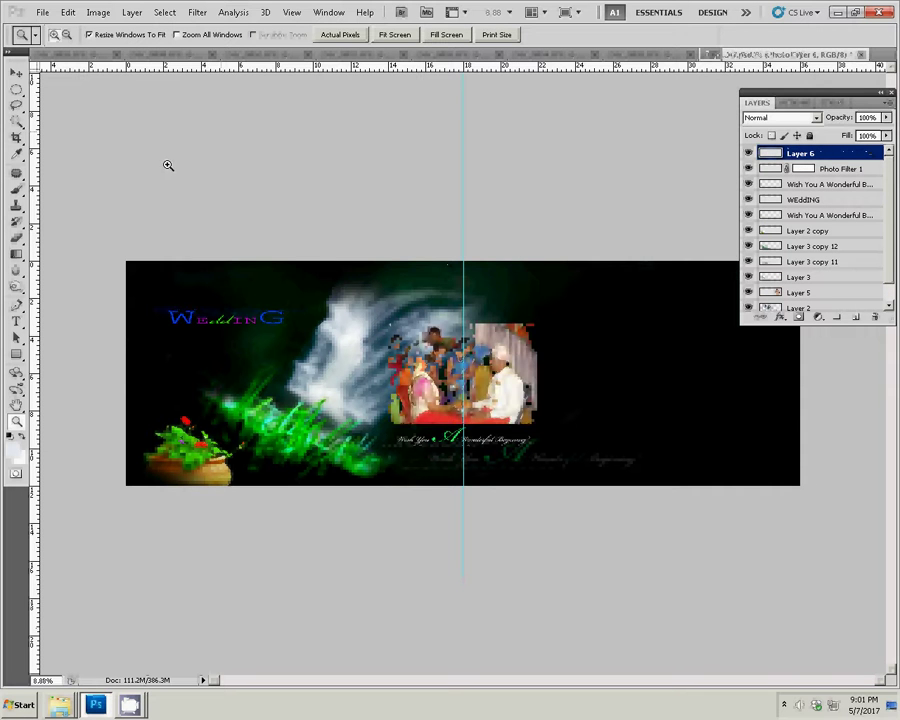
{"action": "left_click", "coordinate": [16, 74]}
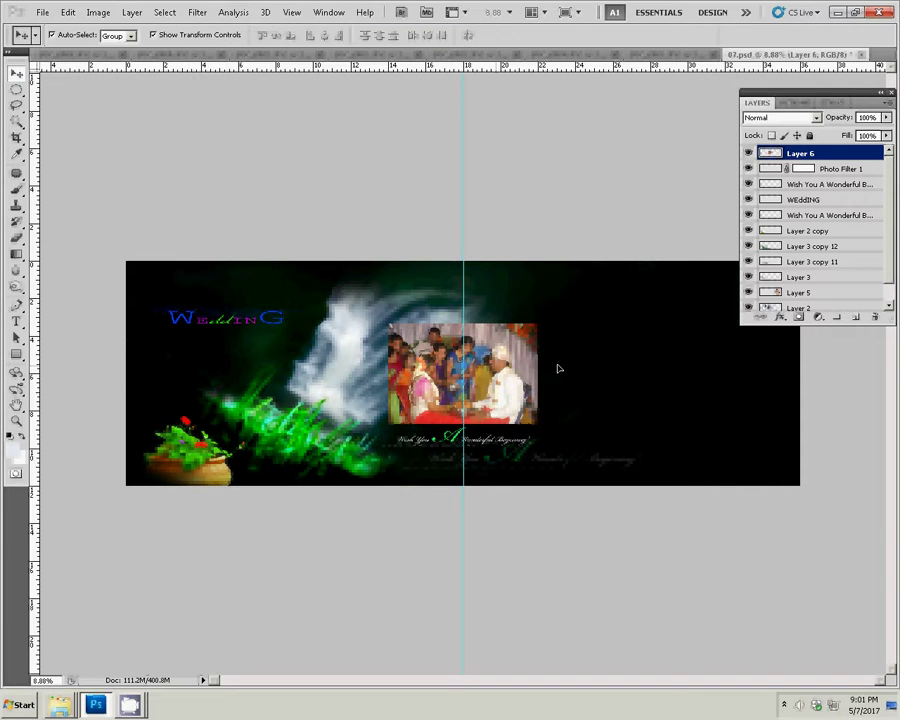
{"action": "left_click_drag", "start_coordinate": [520, 370], "coordinate": [780, 424]}
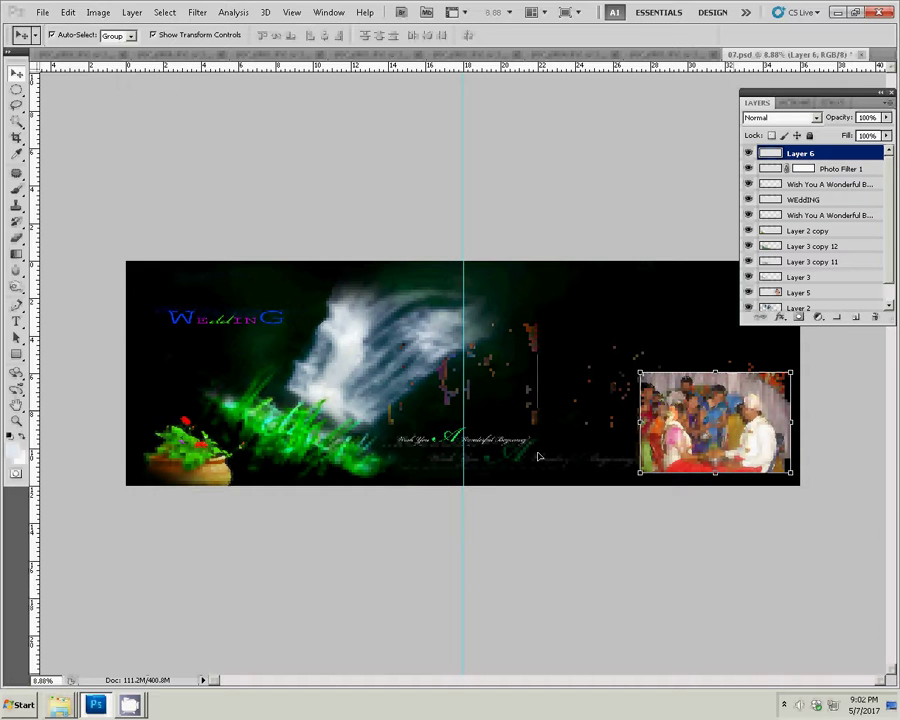
- Resize DSC_0805.JPG to 8 inches wide (2400 × 1607 pixels)
{"action": "left_click", "coordinate": [652, 54]}
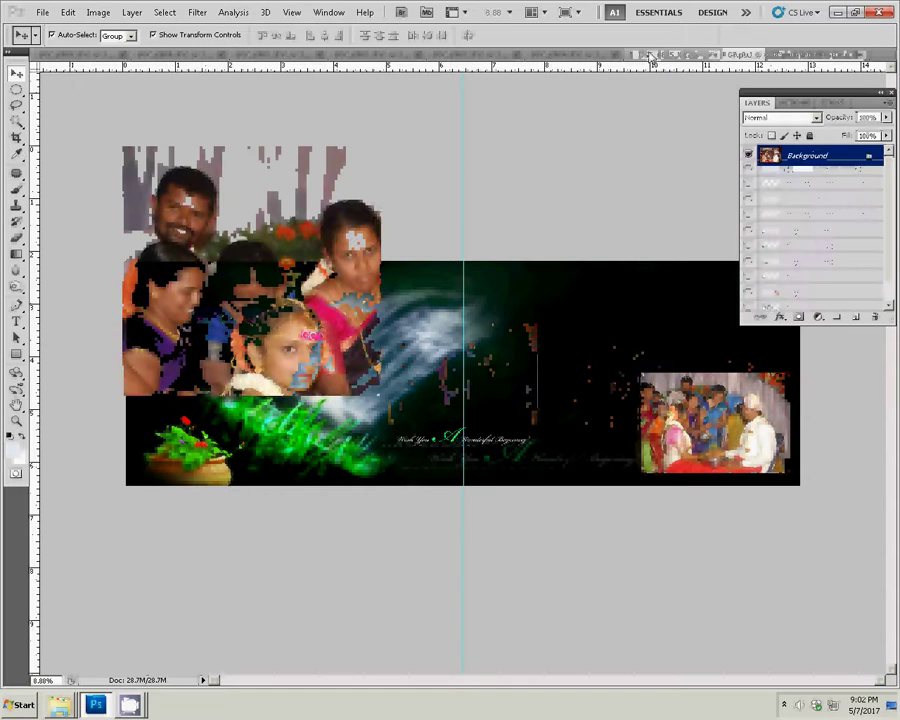
{"action": "key", "text": "ctrl+alt+i"}
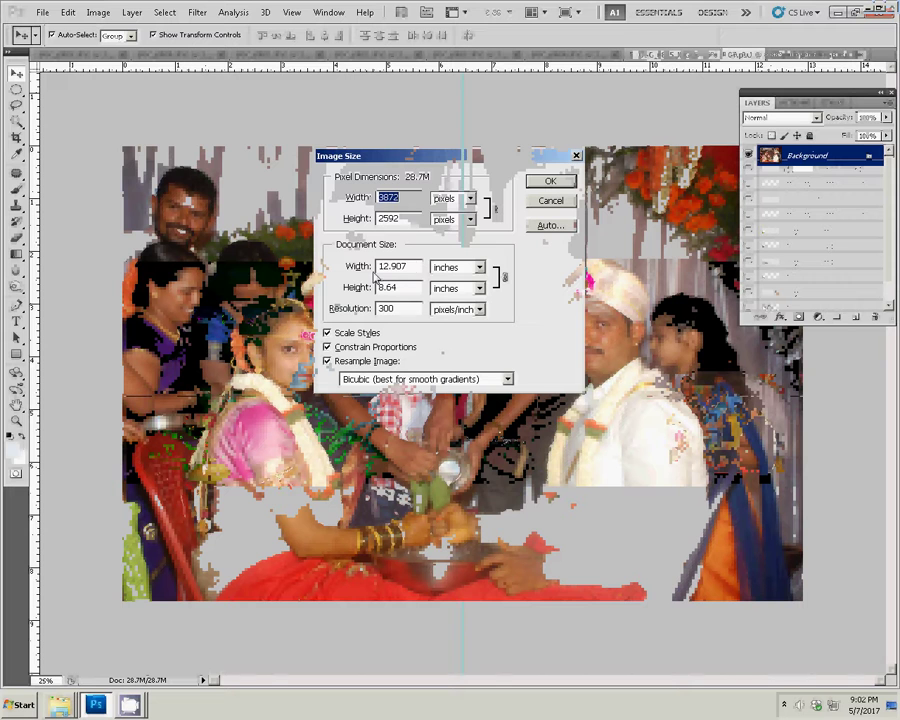
{"action": "double_click", "coordinate": [395, 266]}
{"action": "type", "text": "8"}
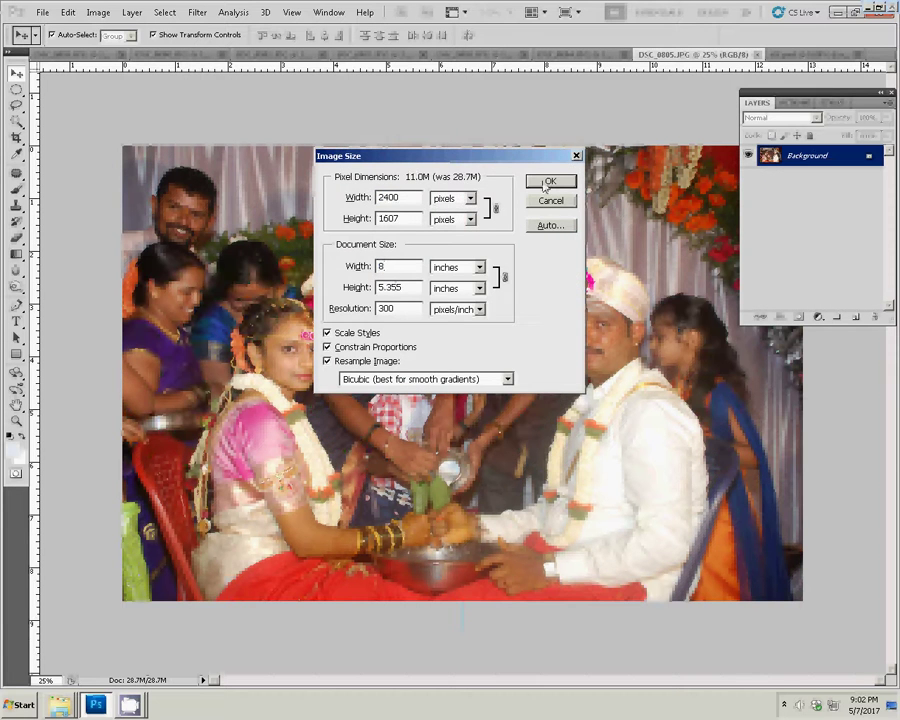
{"action": "left_click", "coordinate": [550, 181]}
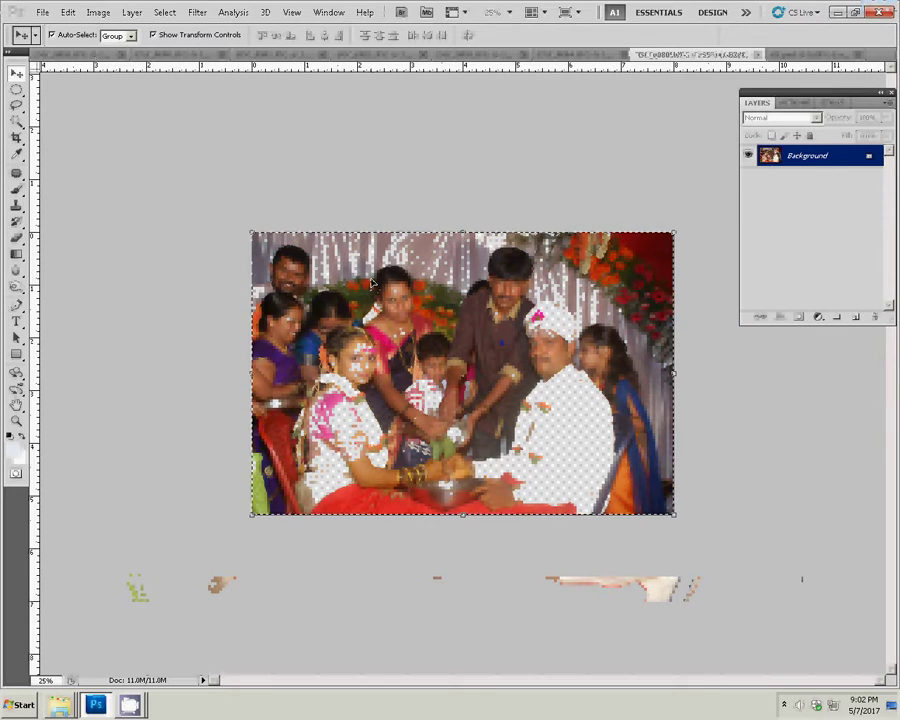
- Close DSC_0805.JPG without saving and paste the photo into the album as Layer 7
{"action": "key", "text": "ctrl+Tab"}
{"action": "left_click", "coordinate": [758, 55]}
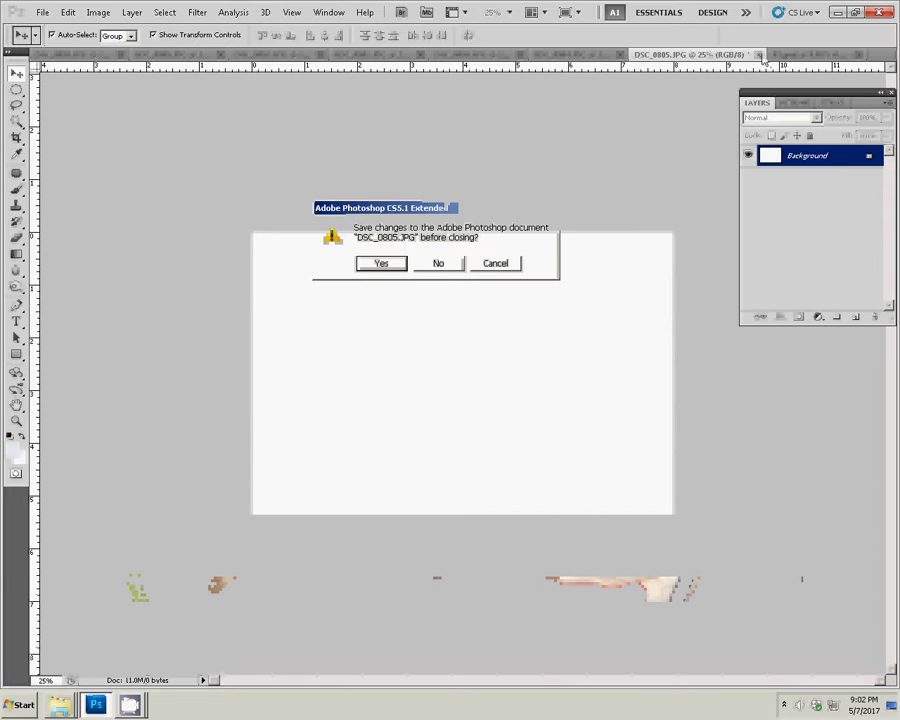
{"action": "left_click", "coordinate": [428, 264]}
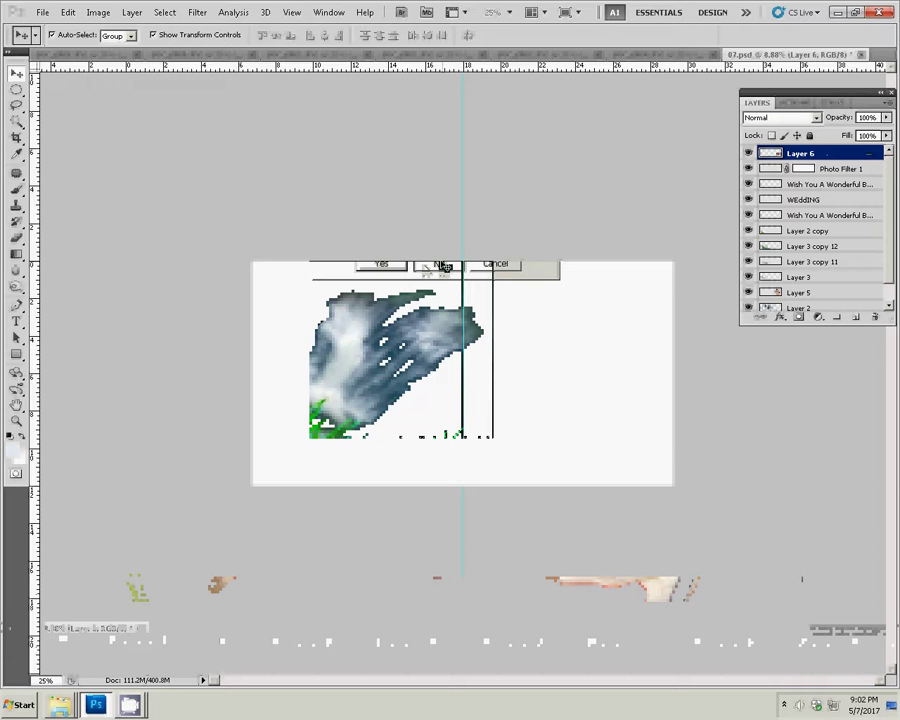
{"action": "key", "text": "ctrl+v"}
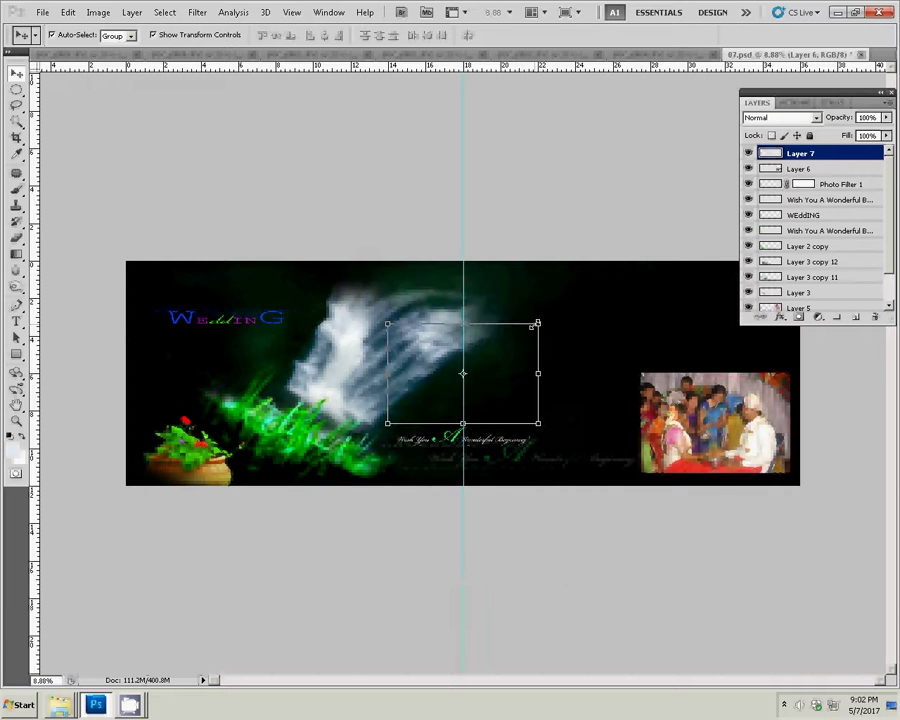
- Move Layer 7 to the upper right above Layer 6 and nudge both photos into alignment
{"action": "left_click_drag", "start_coordinate": [493, 353], "coordinate": [700, 302]}
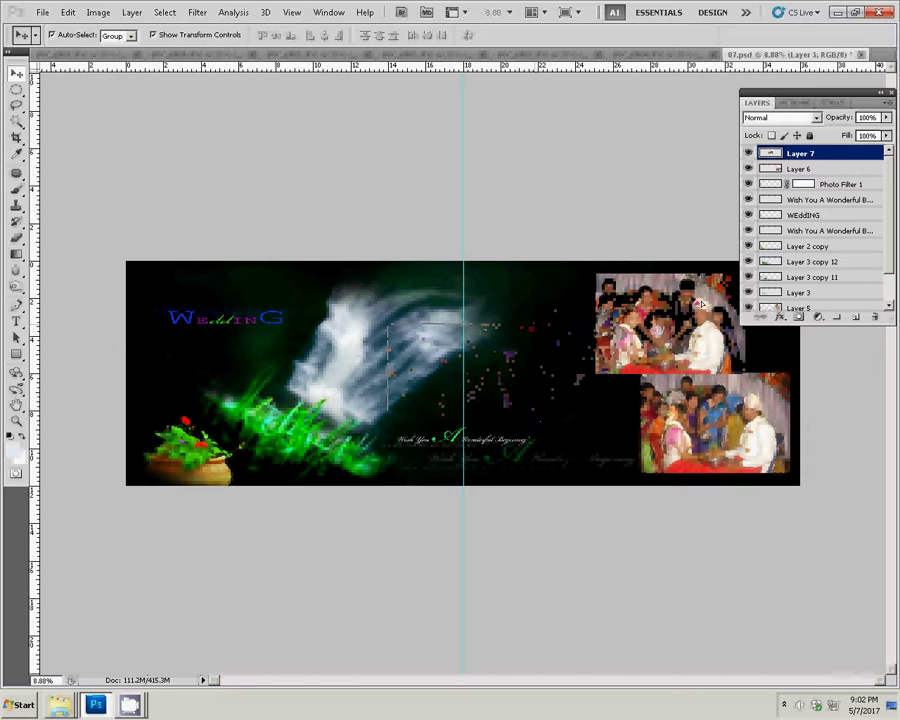
{"action": "left_click_drag", "start_coordinate": [618, 338], "coordinate": [663, 332]}
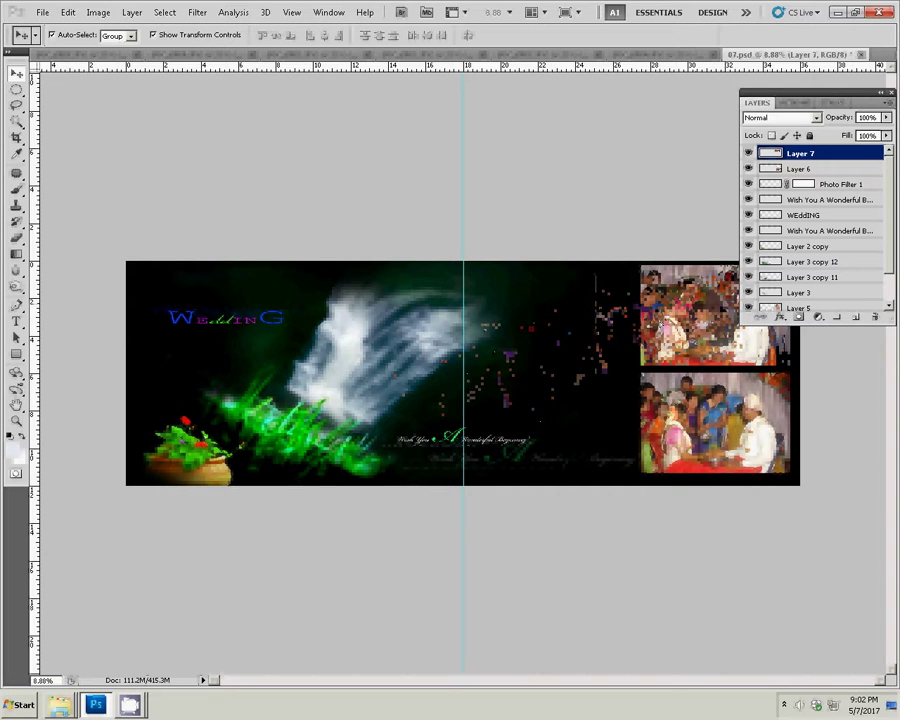
{"action": "left_click", "coordinate": [727, 457]}
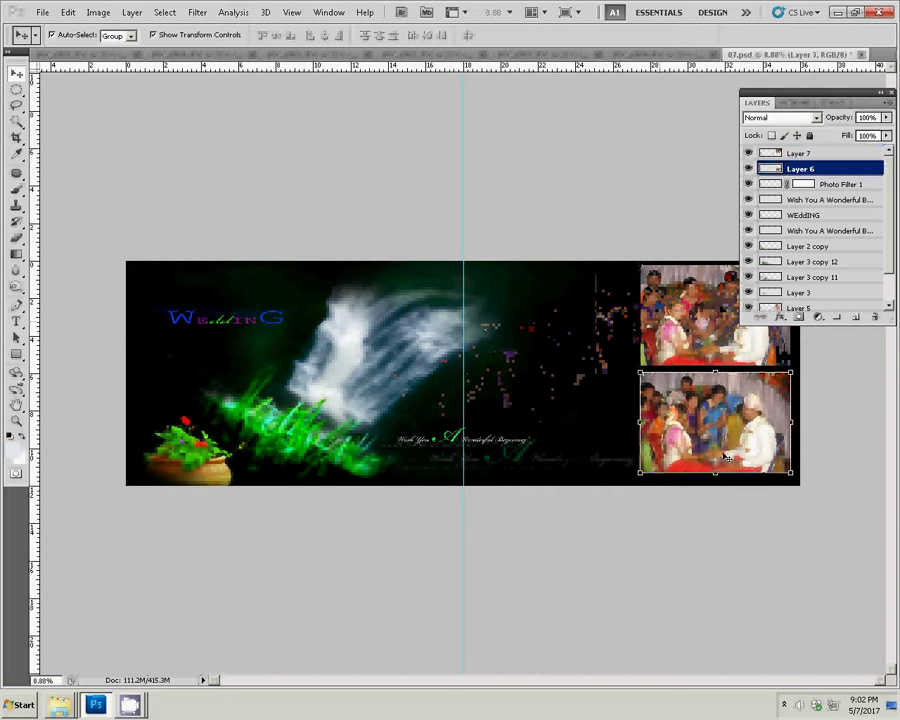
{"action": "left_click_drag", "start_coordinate": [710, 452], "coordinate": [710, 455]}
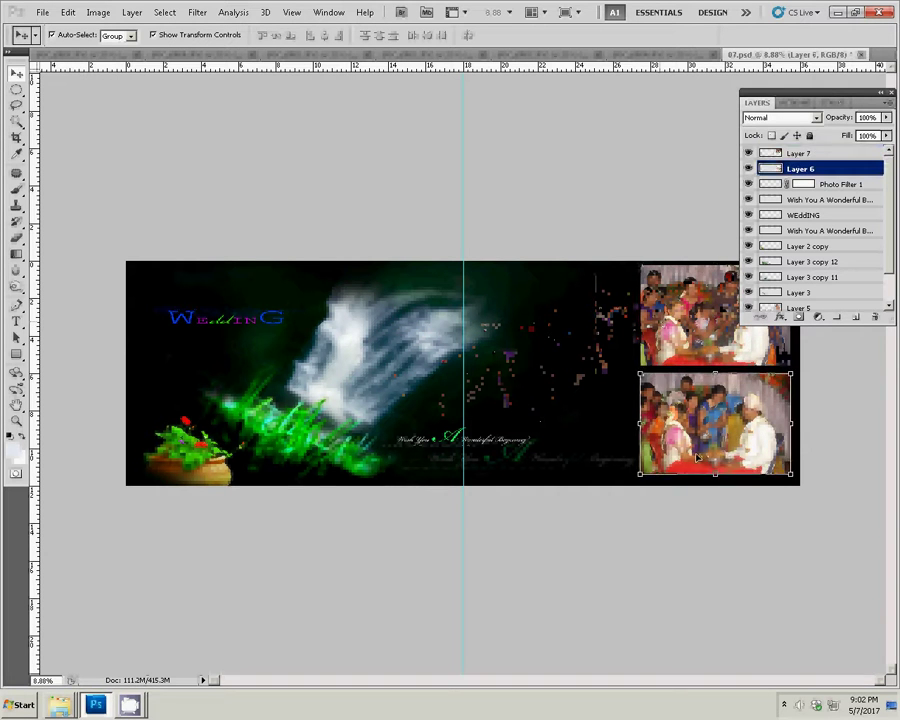
{"action": "left_click", "coordinate": [703, 317]}
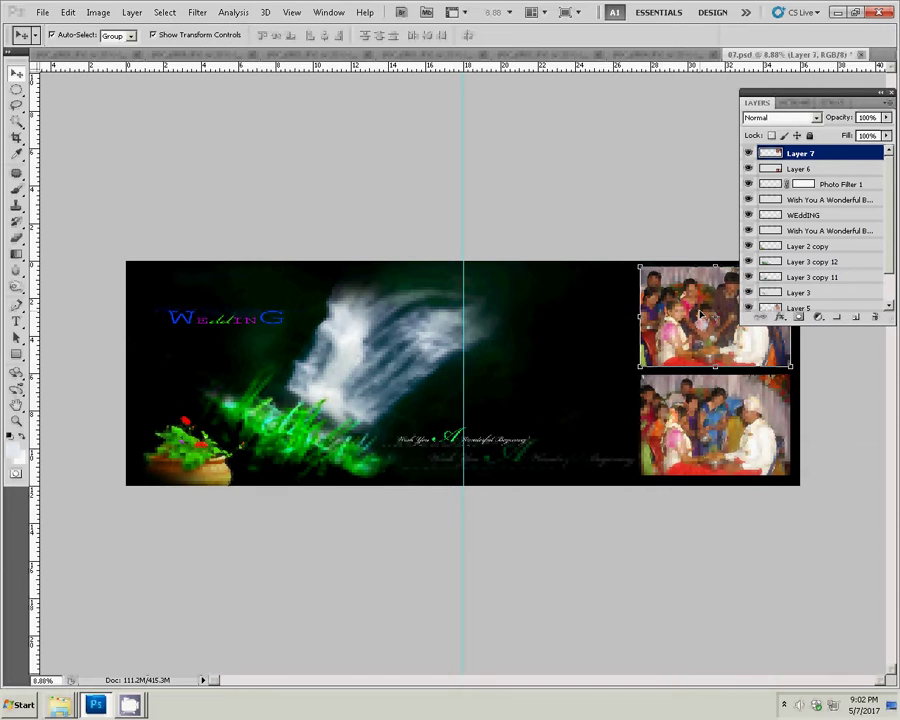
{"action": "left_click_drag", "start_coordinate": [703, 317], "coordinate": [703, 319]}
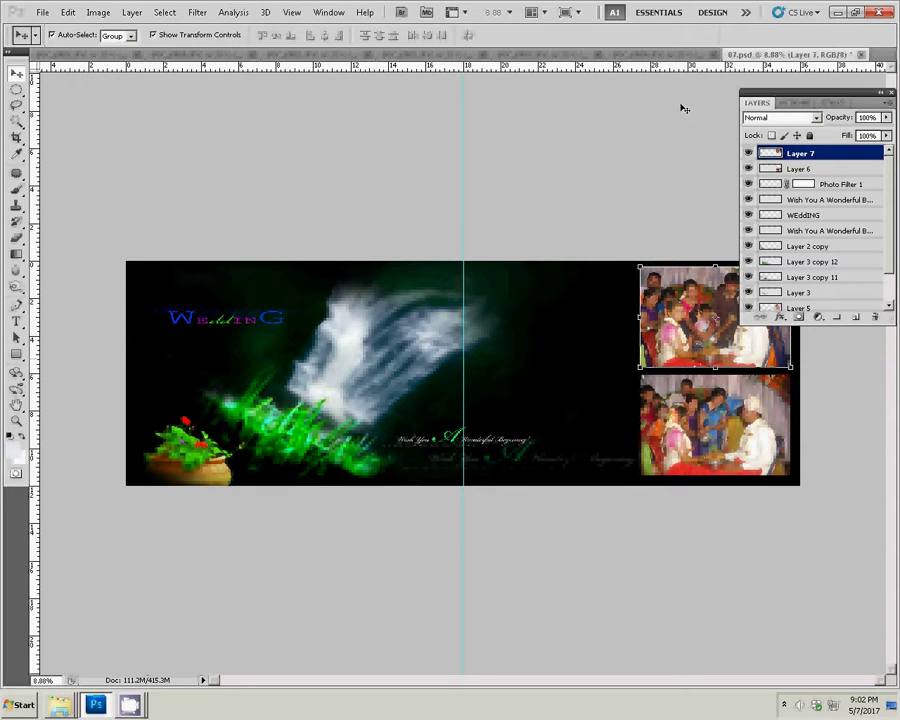
- Resize DSC_0804.JPG to 8 inches wide
{"action": "key", "text": "ctrl+Tab"}
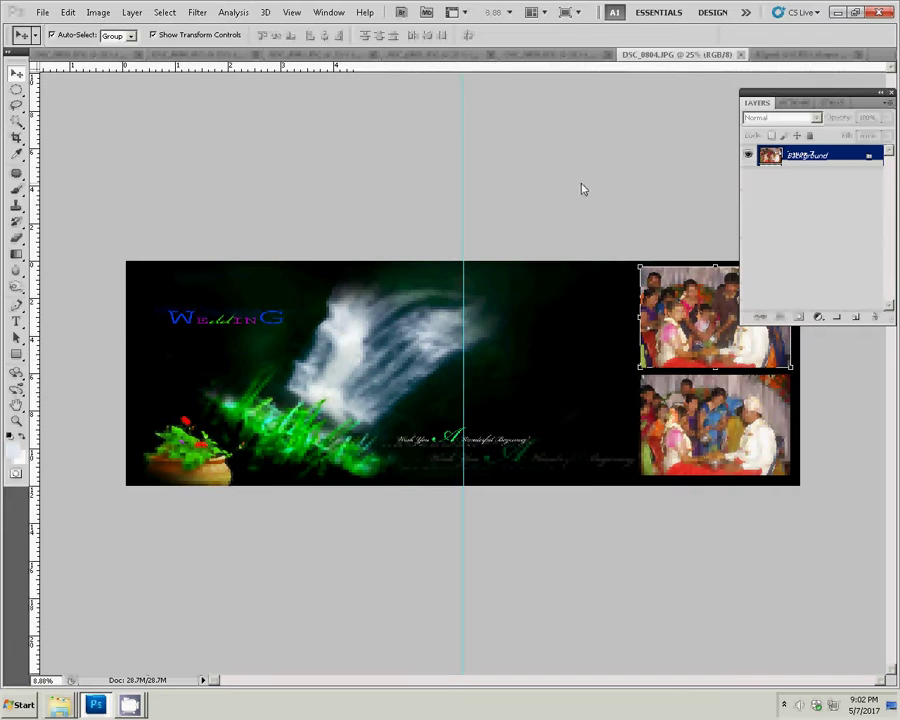
{"action": "key", "text": "ctrl+alt+i"}
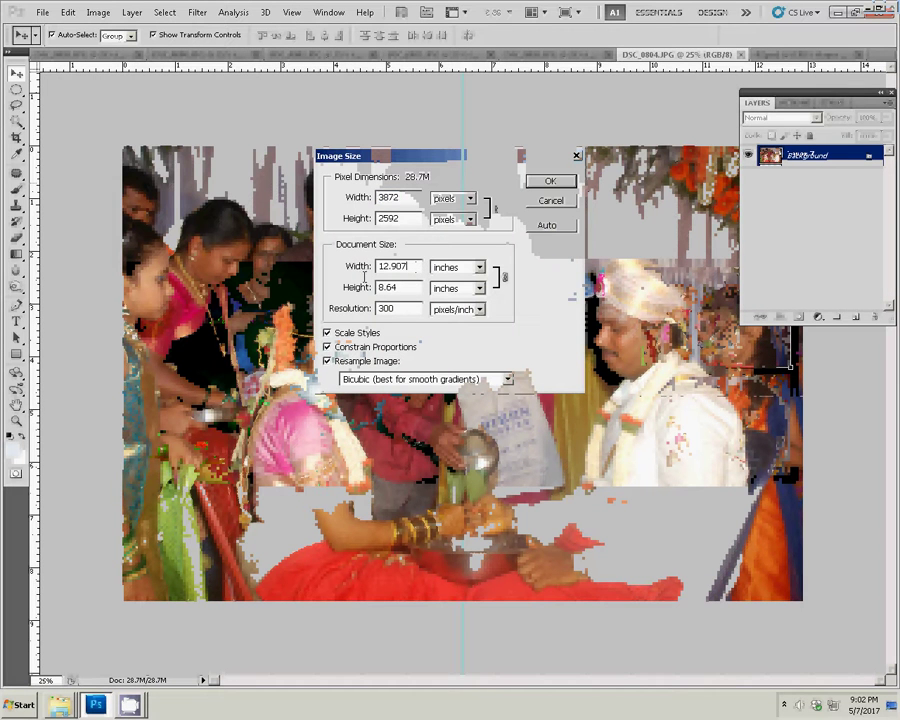
{"action": "left_click", "coordinate": [385, 266]}
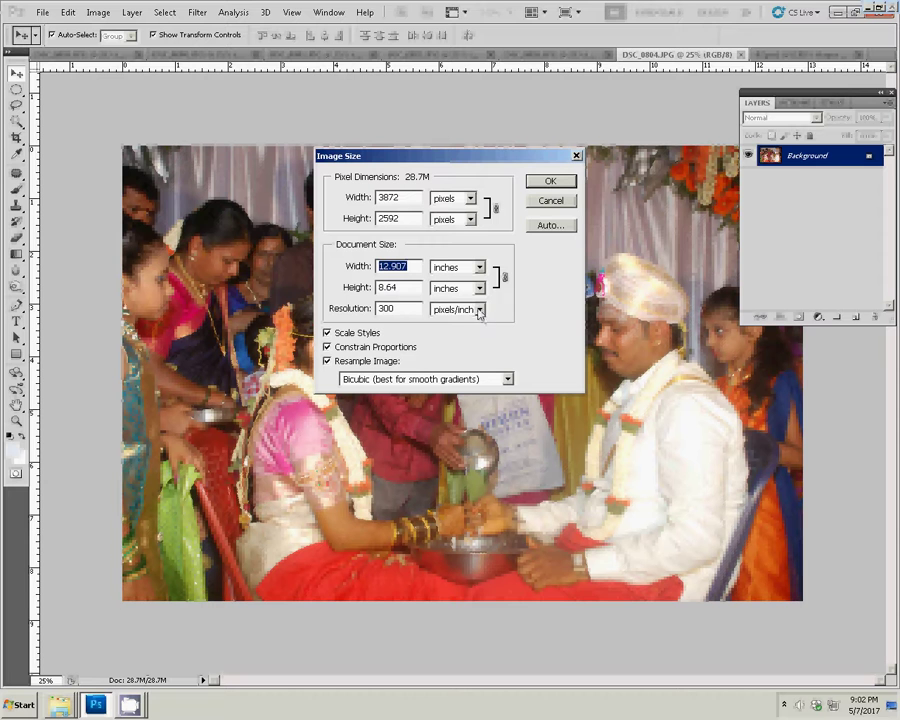
{"action": "type", "text": "8"}
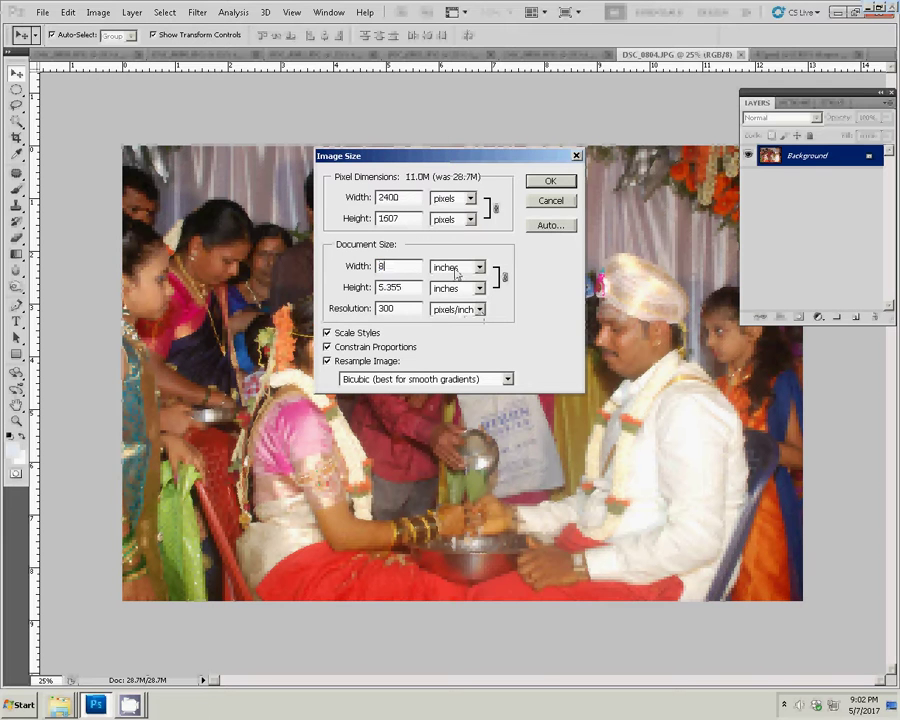
{"action": "left_click", "coordinate": [550, 181]}
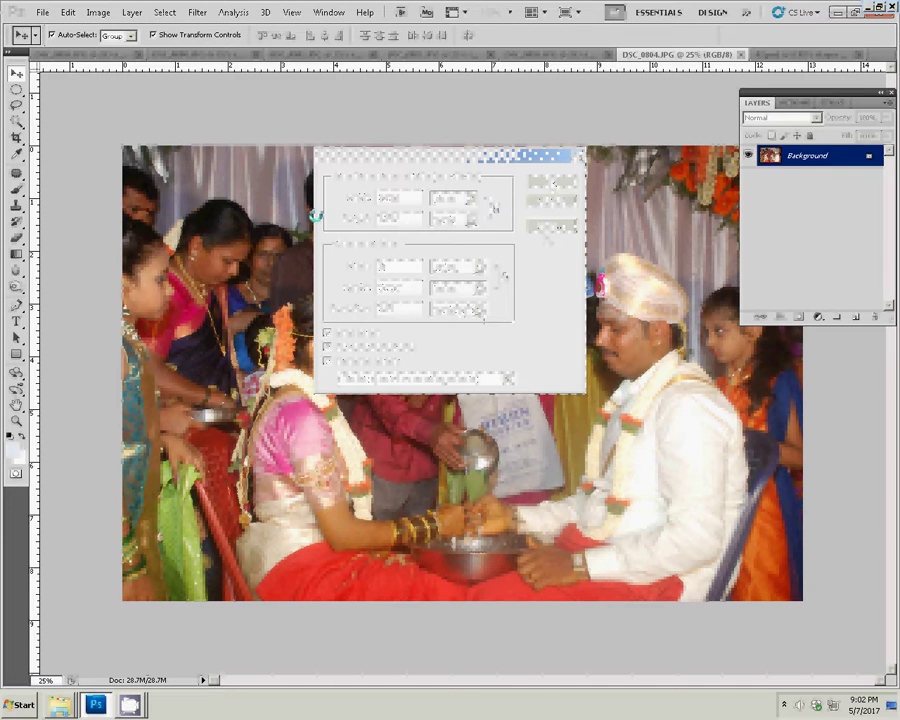
- Cut DSC_0804.JPG with Edit > Cut and close the file without saving
{"action": "left_click", "coordinate": [192, 12]}
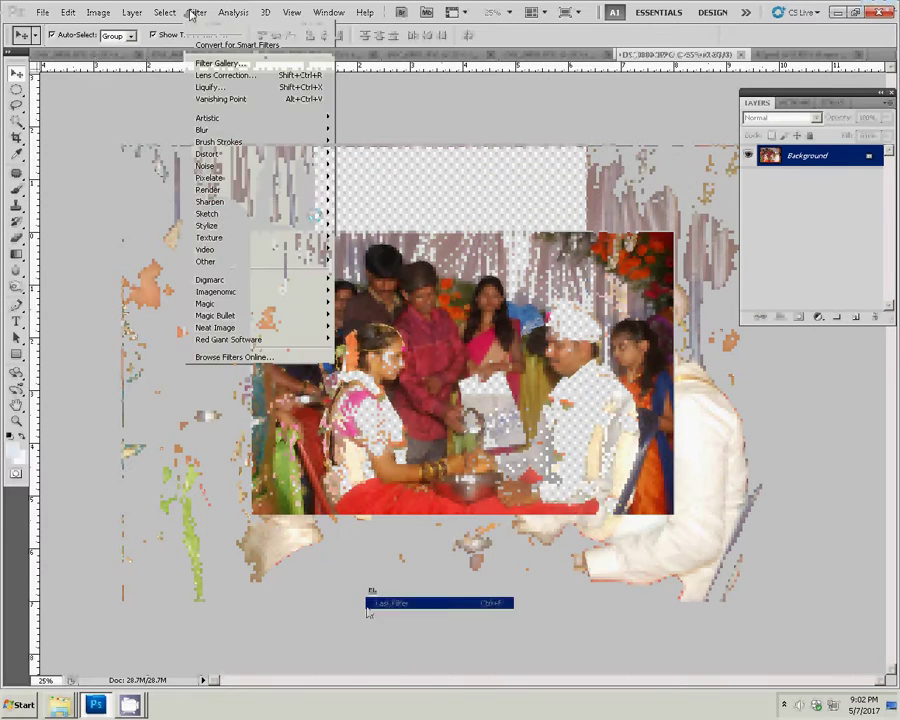
{"action": "left_click", "coordinate": [165, 12]}
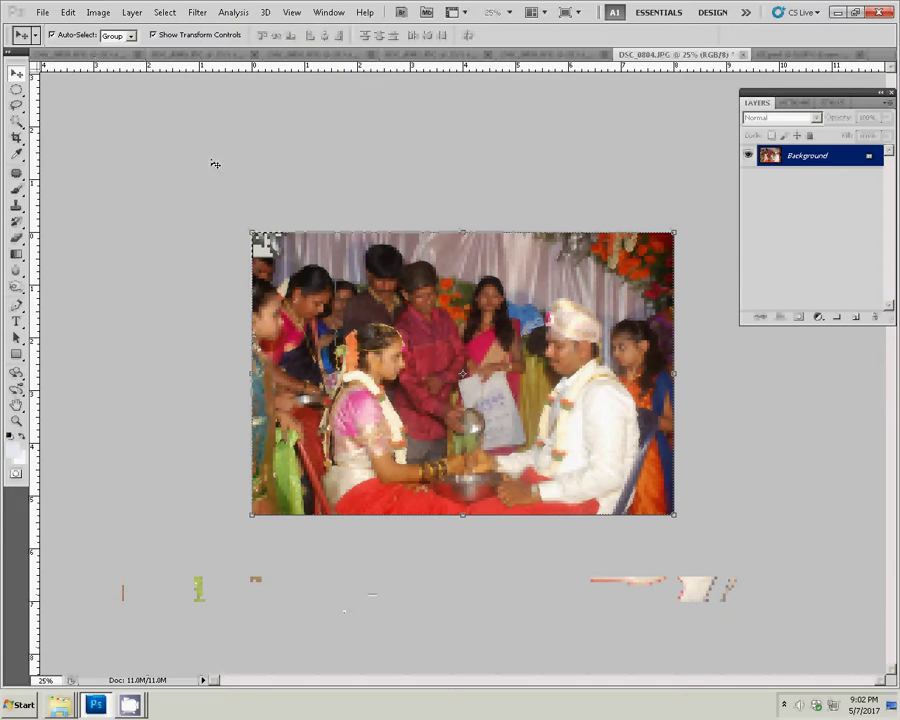
{"action": "left_click", "coordinate": [68, 12]}
{"action": "left_click", "coordinate": [74, 86]}
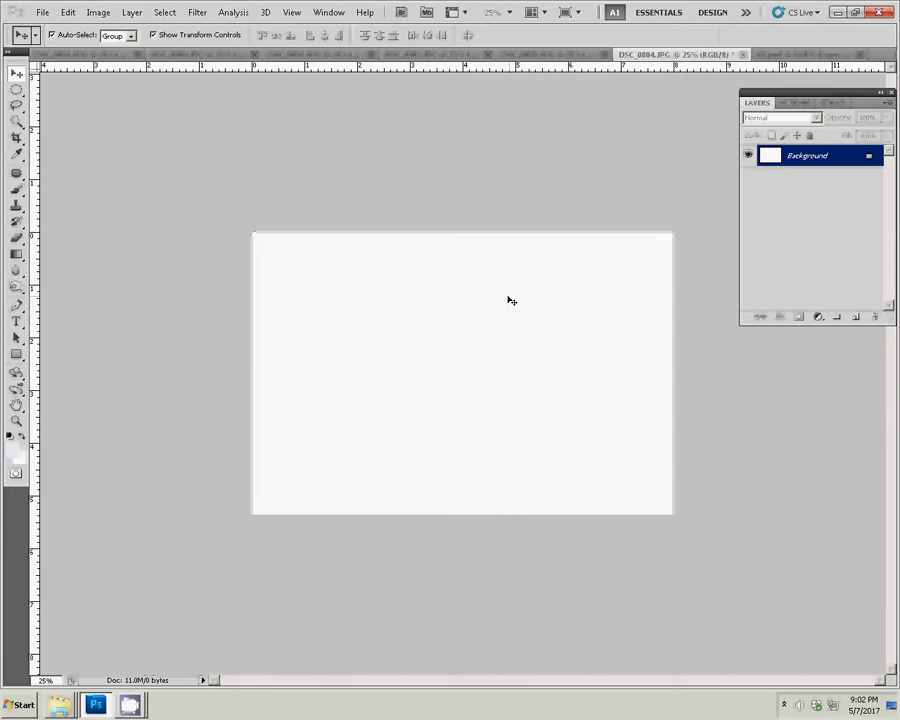
{"action": "left_click", "coordinate": [746, 54]}
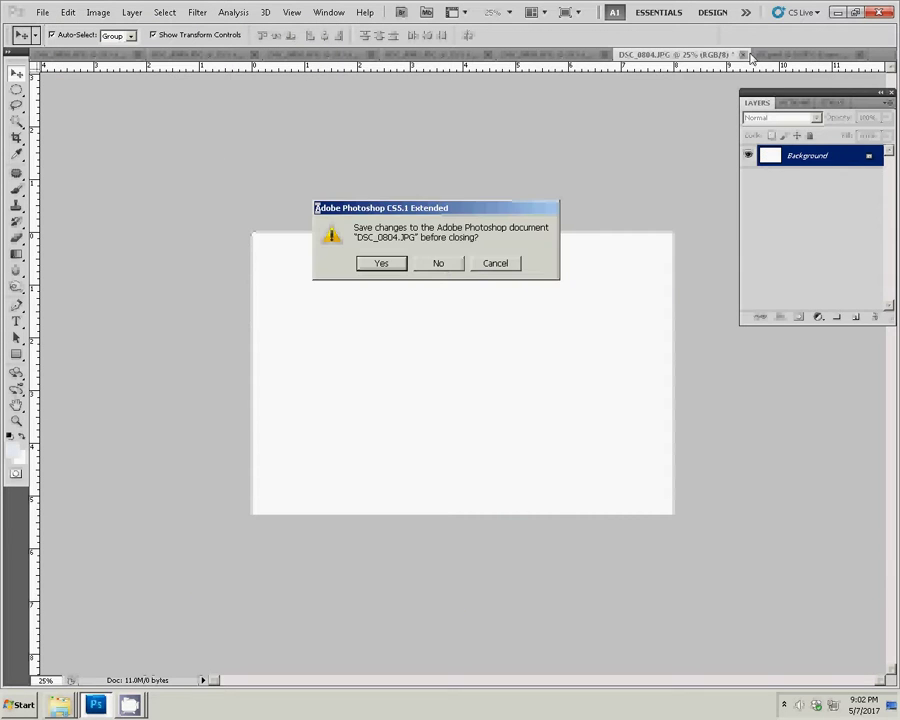
{"action": "left_click", "coordinate": [445, 262]}
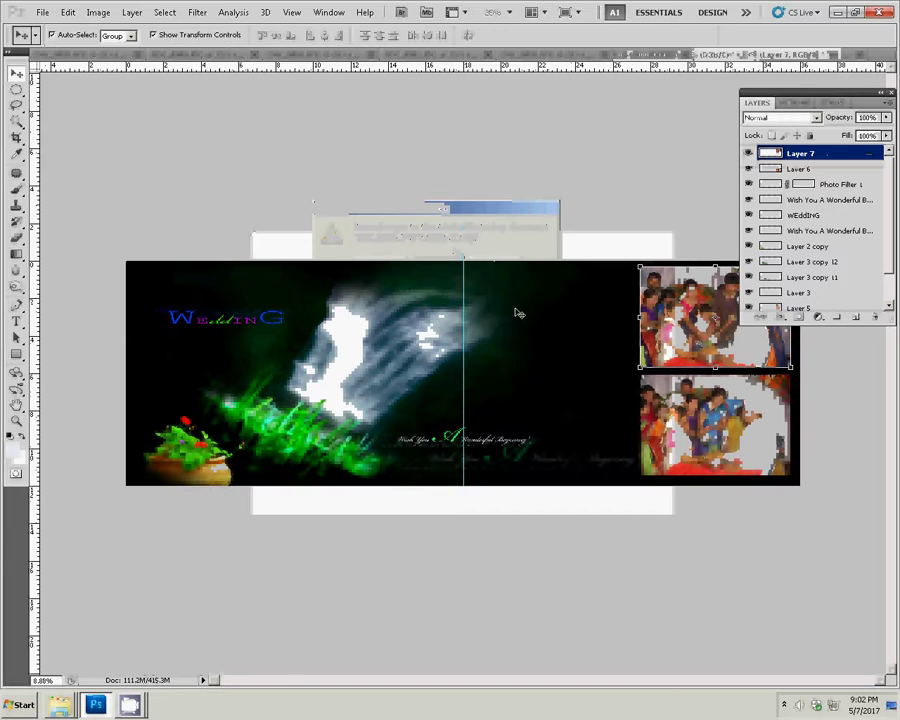
- Paste DSC_0804.JPG as Layer 8 and place it along the top edge beside the upper-right photo
{"action": "left_click", "coordinate": [68, 12]}
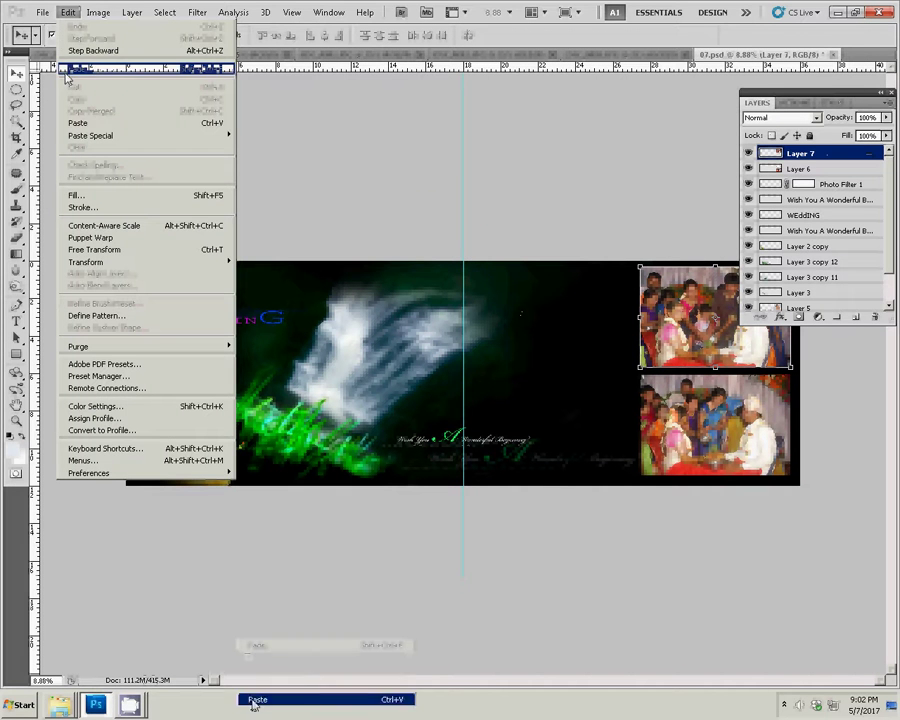
{"action": "left_click", "coordinate": [75, 124]}
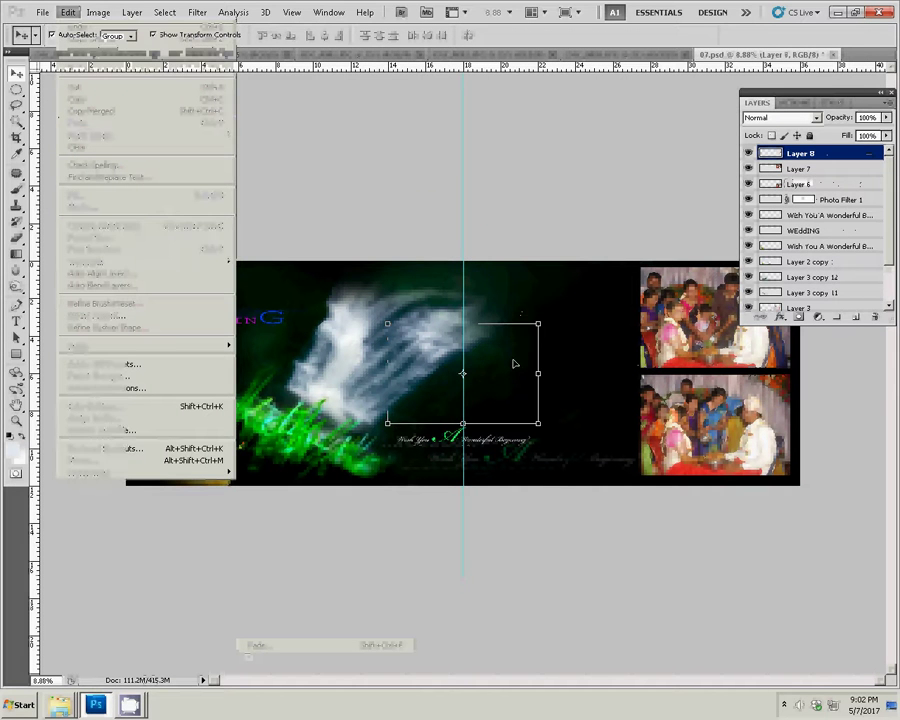
{"action": "left_click_drag", "start_coordinate": [508, 356], "coordinate": [605, 301]}
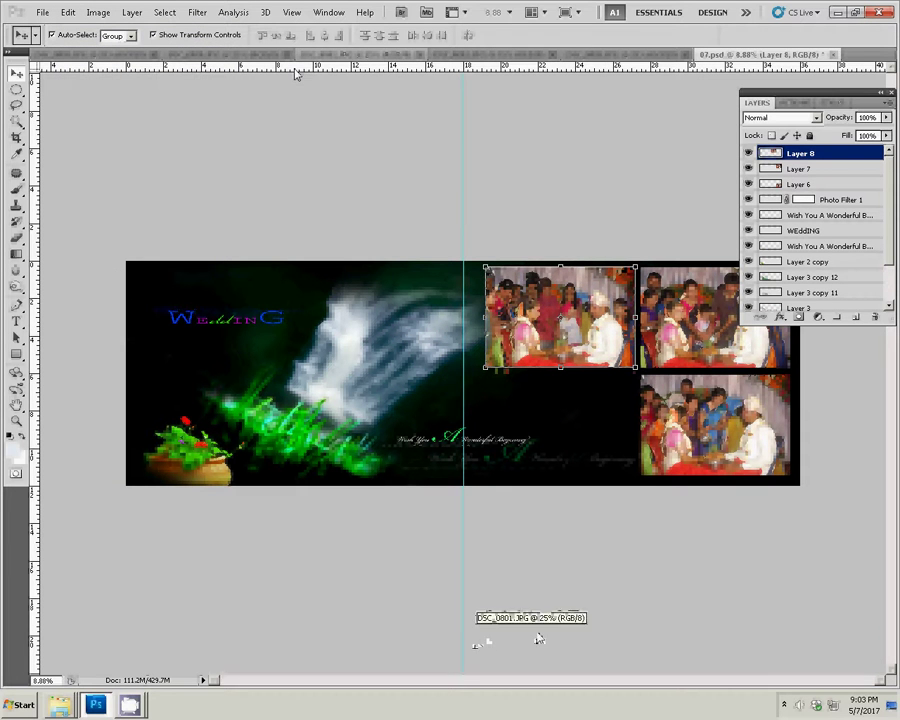
- Resize DSC_0883.JPG to 8 inches wide via Image > Image Size
{"action": "left_click", "coordinate": [602, 58]}
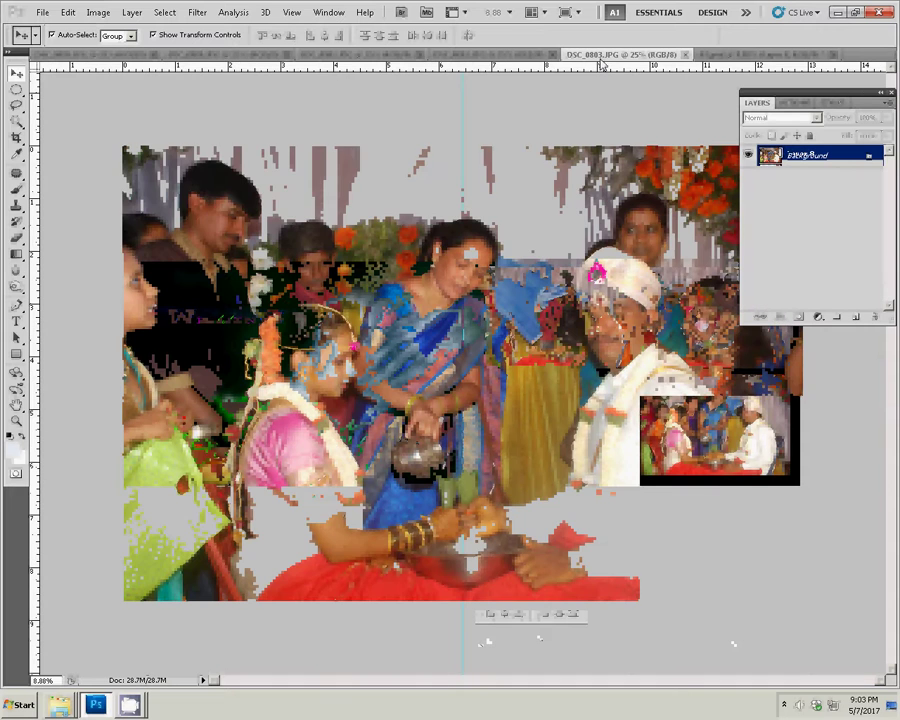
{"action": "left_click", "coordinate": [98, 12]}
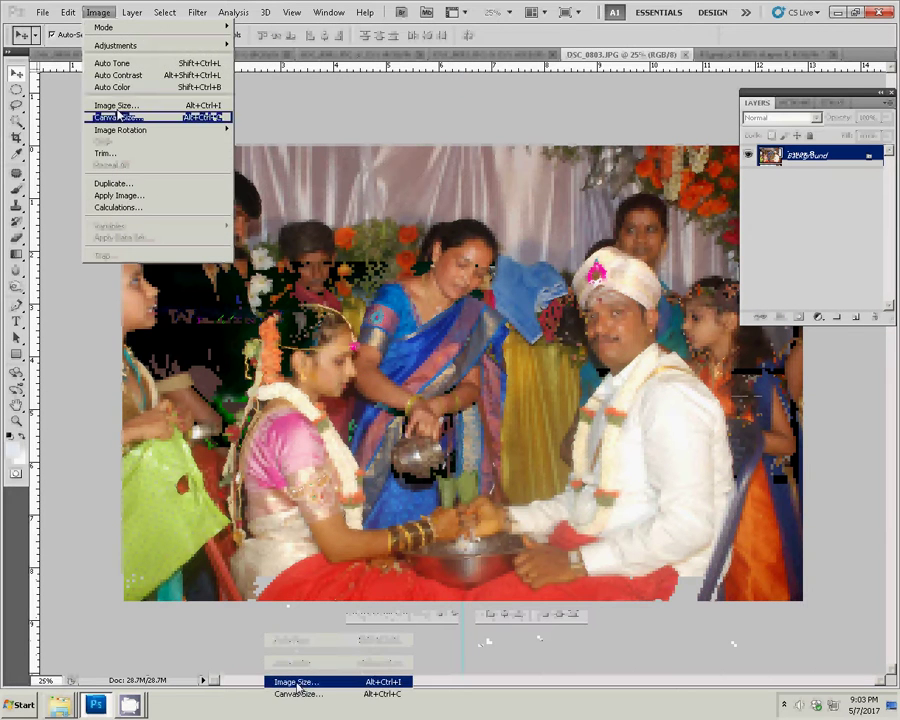
{"action": "left_click", "coordinate": [115, 105]}
{"action": "left_click_drag", "start_coordinate": [408, 266], "coordinate": [325, 268]}
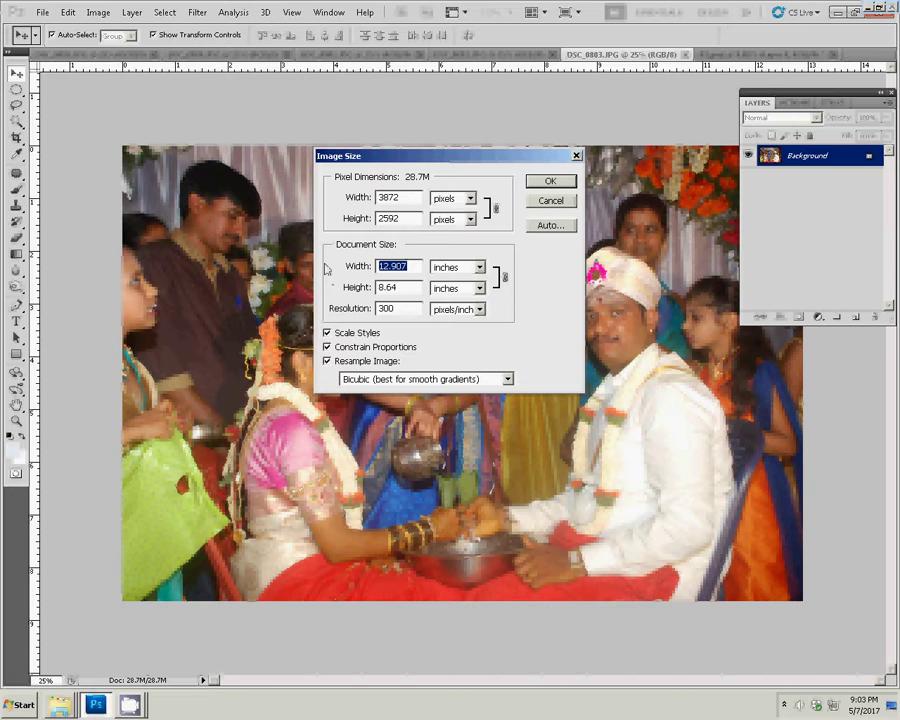
{"action": "type", "text": "8"}
{"action": "left_click", "coordinate": [550, 181]}
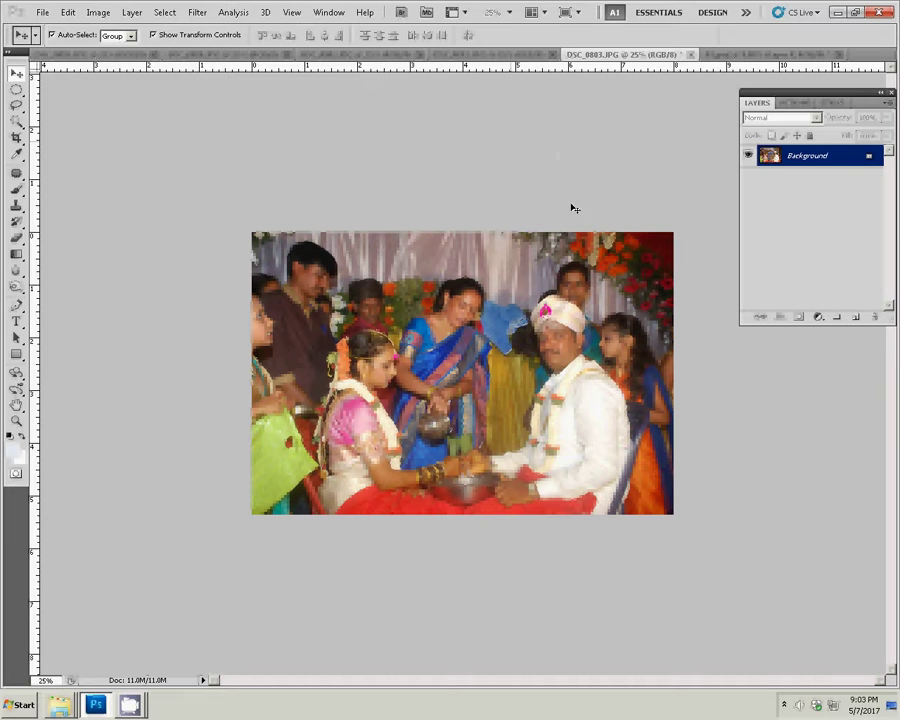
- Select and remove the entire DSC_0883.JPG image, then close the file
{"action": "key", "text": "ctrl+a"}
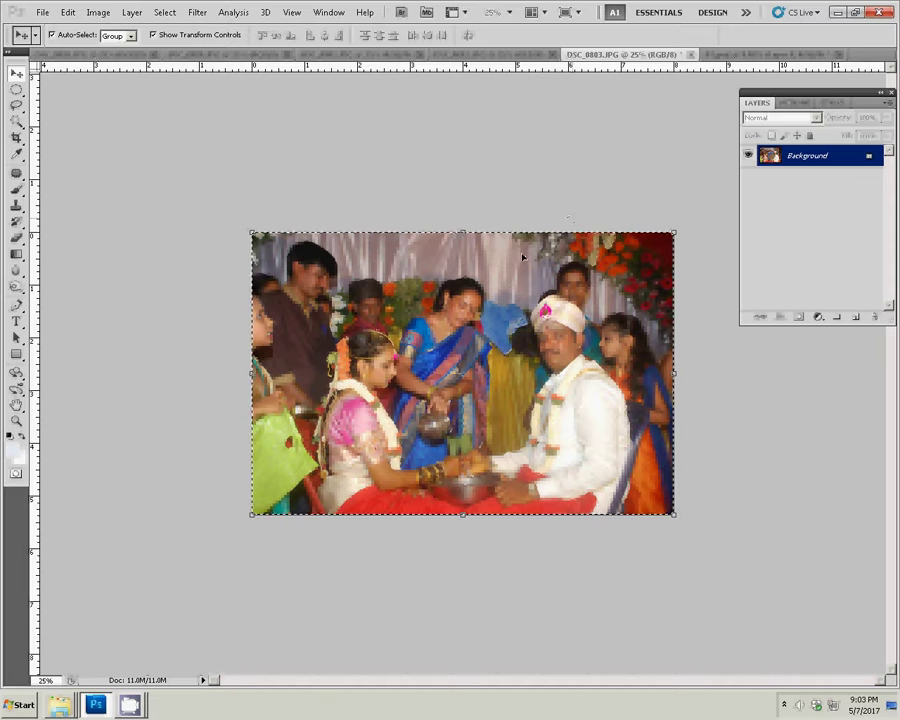
{"action": "key", "text": "BackSpace"}
{"action": "left_click", "coordinate": [690, 54]}
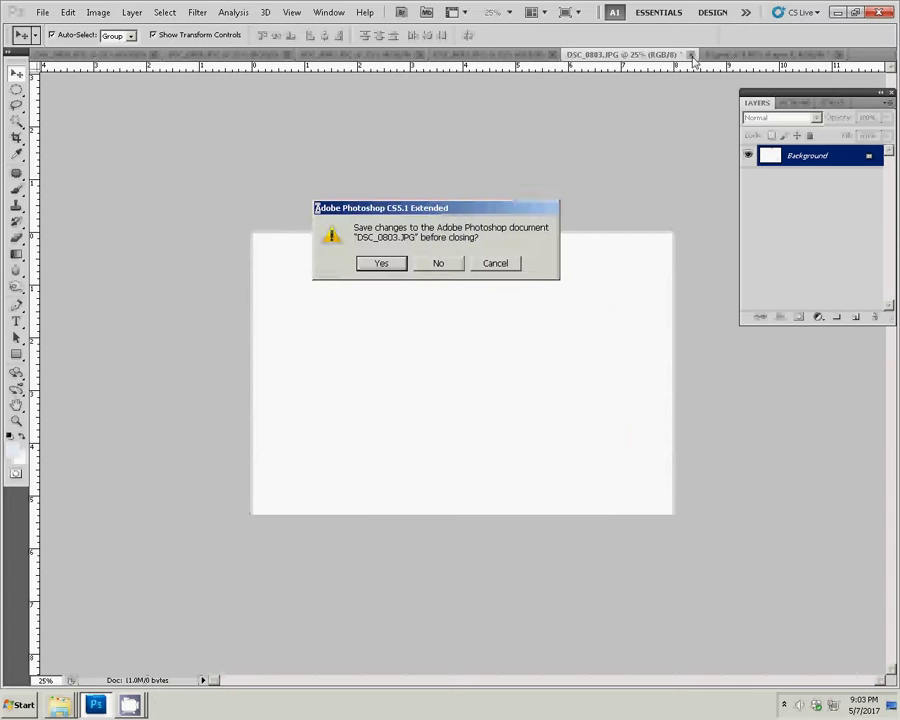
- Discard DSC_0883.JPG changes and place Layer 9 in the grid's empty lower-left slot
{"action": "left_click", "coordinate": [450, 265]}
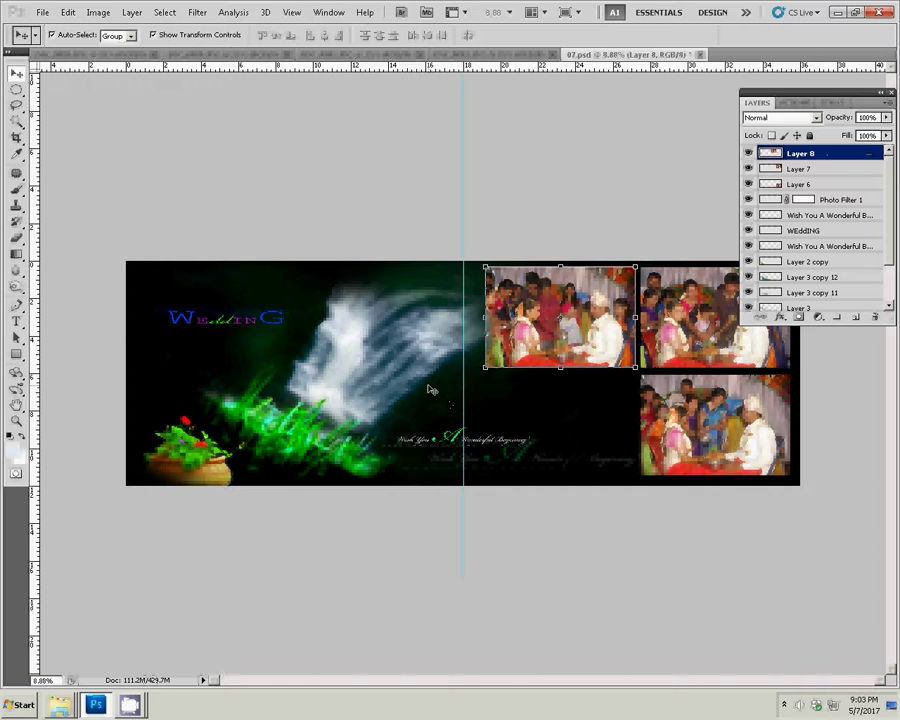
{"action": "mouse_move", "coordinate": [430, 388]}
{"action": "left_mouse_down"}
{"action": "mouse_move", "coordinate": [422, 343]}
{"action": "mouse_move", "coordinate": [521, 393]}
{"action": "left_mouse_up"}
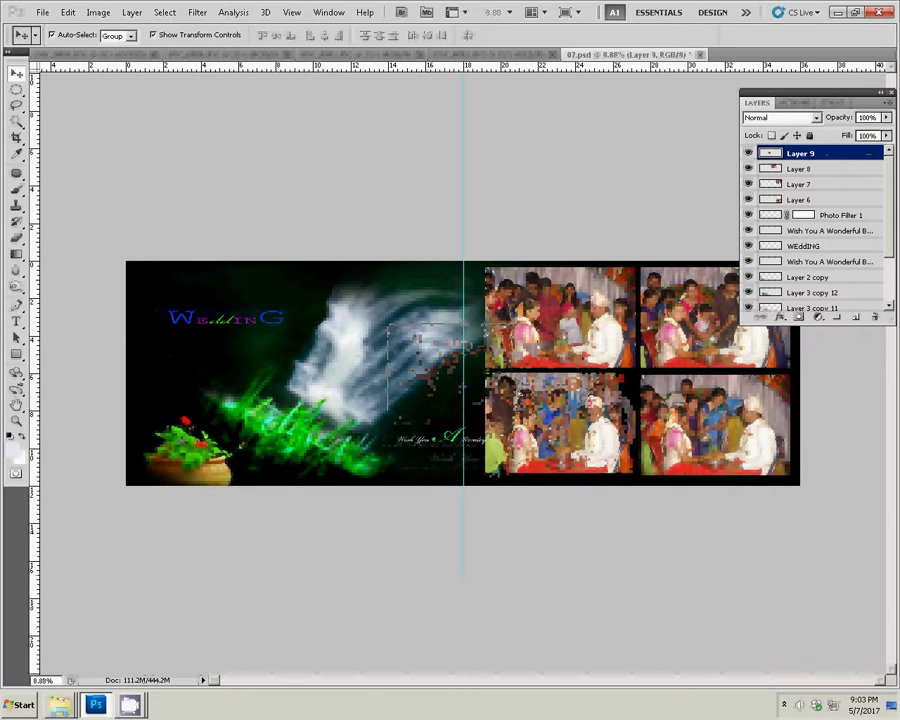
{"action": "left_click", "coordinate": [488, 54]}
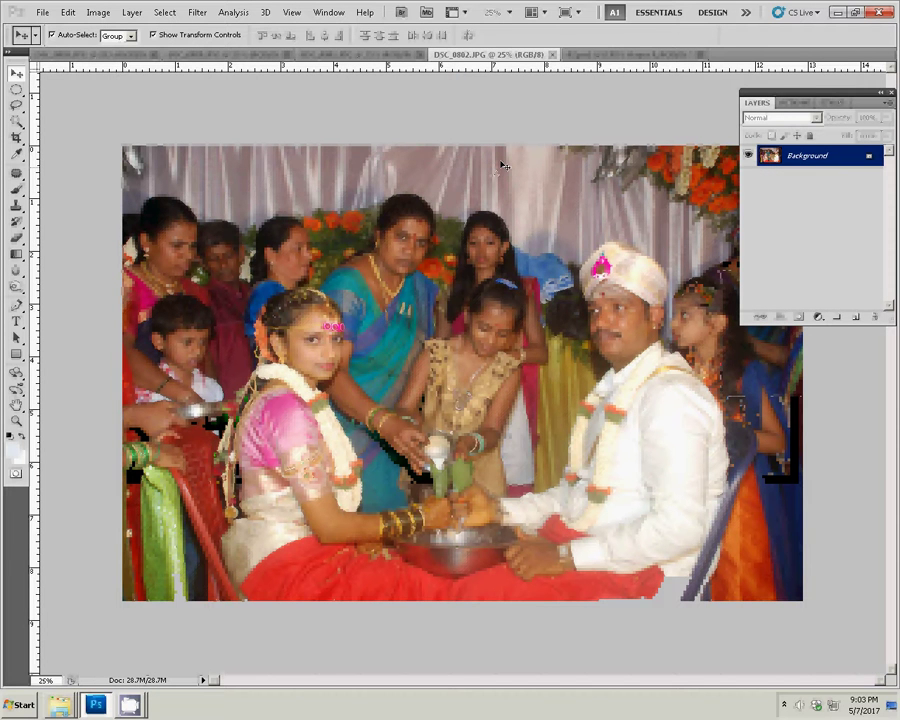
- Resize DSC_0882.JPG to 8 inches wide and close it without saving
{"action": "key", "text": "ctrl+alt+i"}
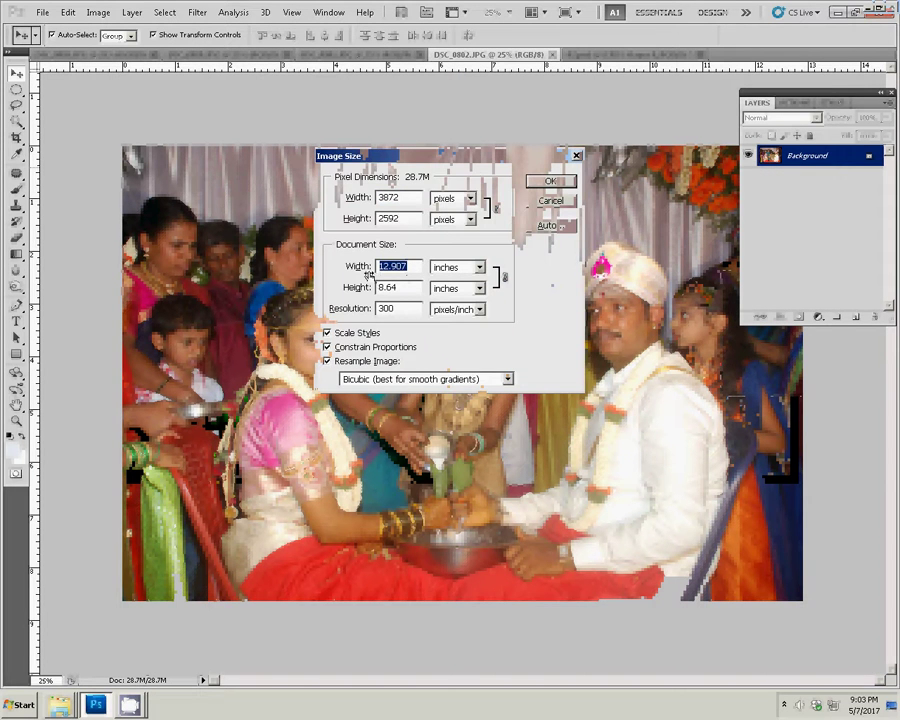
{"action": "type", "text": "8"}
{"action": "left_click", "coordinate": [549, 182]}
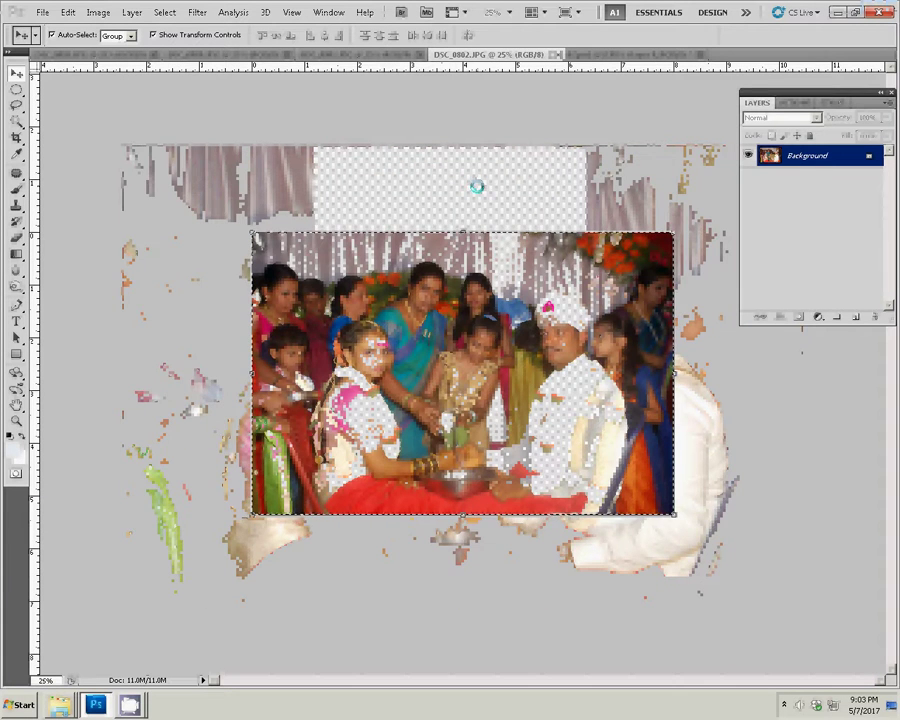
{"action": "key", "text": "ctrl+w"}
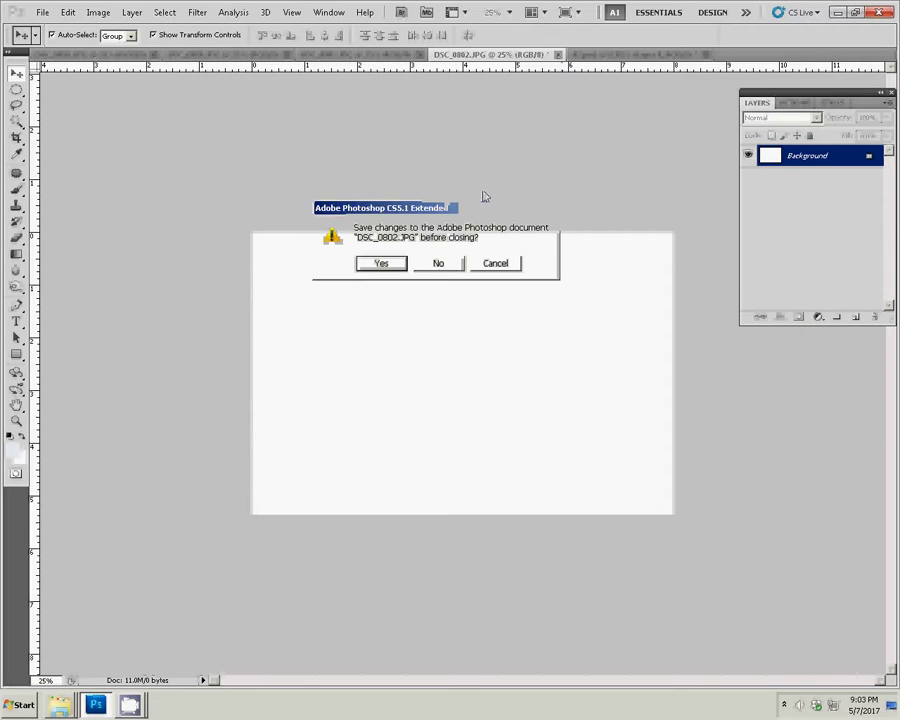
{"action": "left_click", "coordinate": [450, 263]}
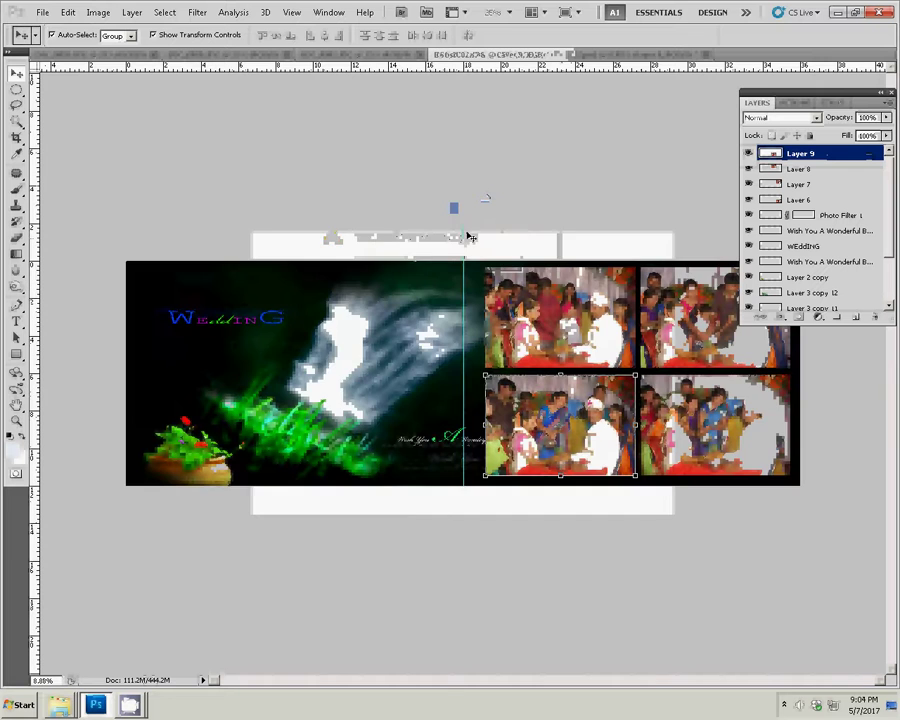
- Paste DSC_0882.JPG as Layer 10 at the left page's lower right near the seam
{"action": "key", "text": "ctrl+v"}
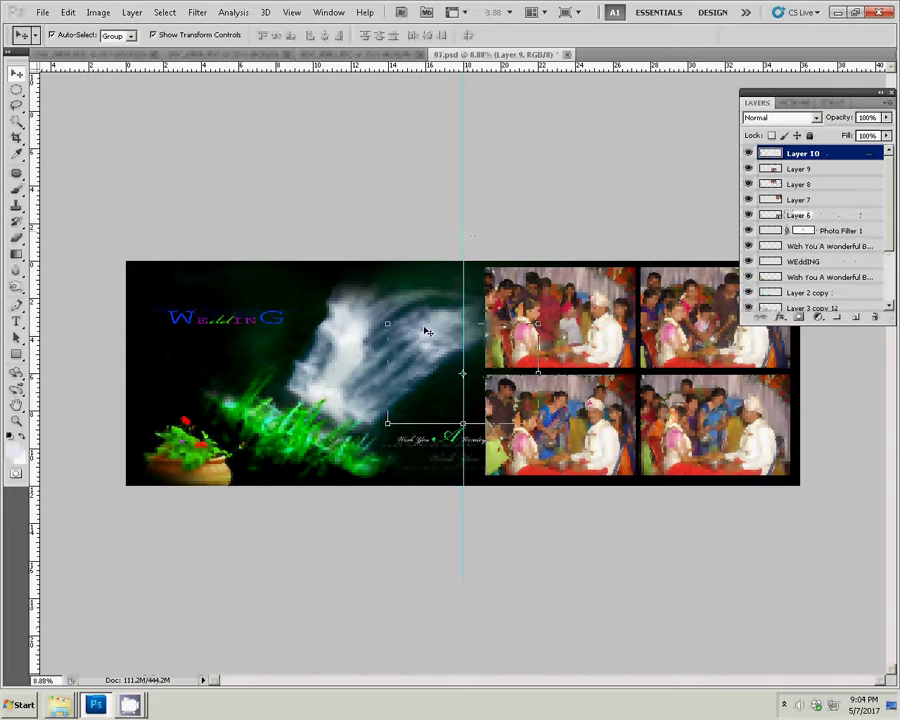
{"action": "left_click_drag", "start_coordinate": [440, 342], "coordinate": [358, 390]}
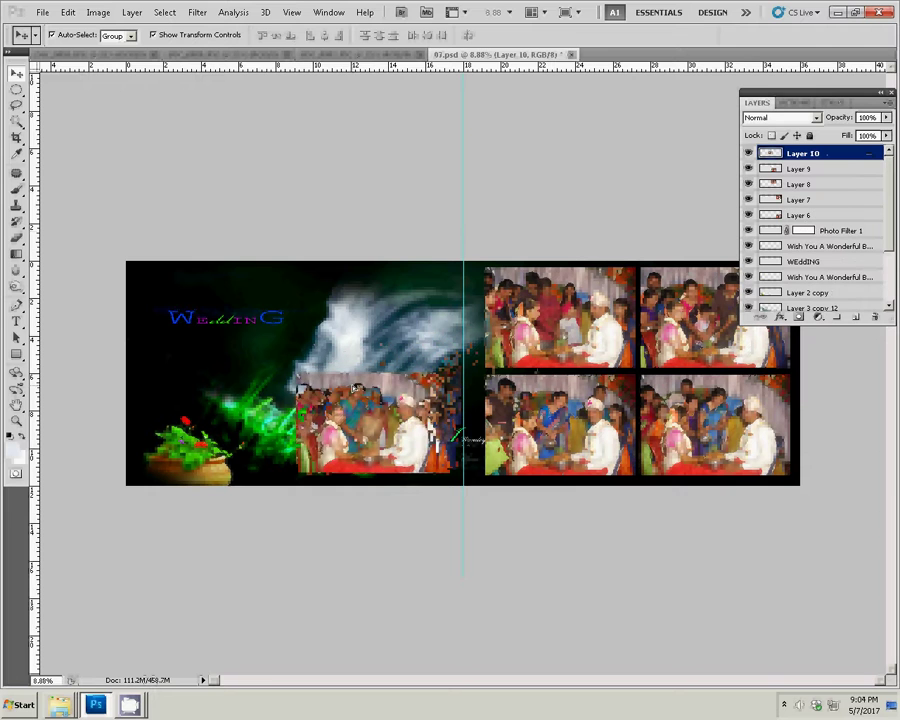
{"action": "key", "text": "ctrl+t"}
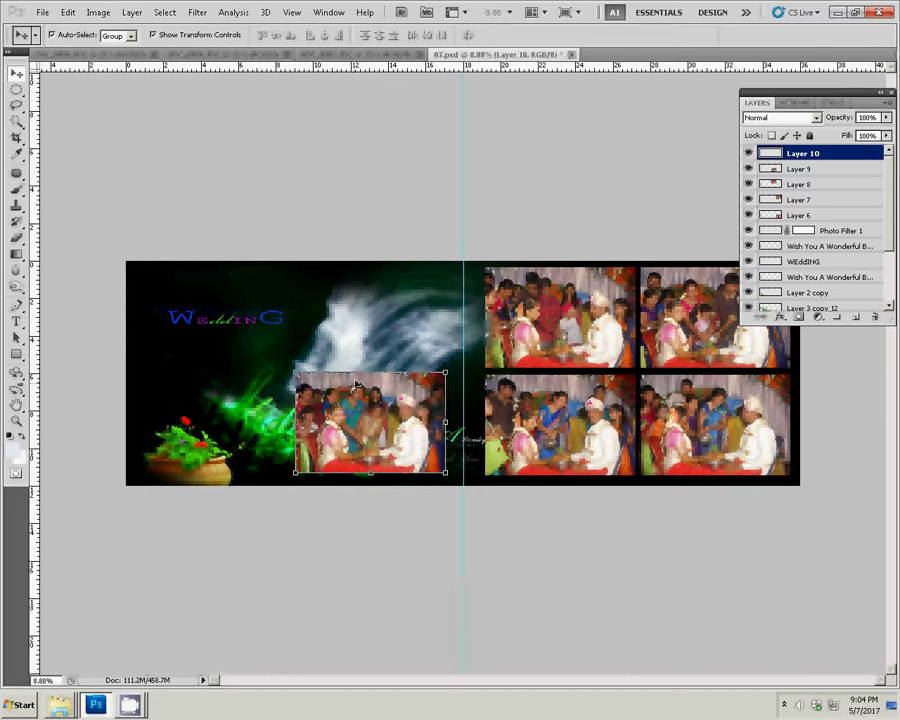
{"action": "left_click_drag", "start_coordinate": [356, 385], "coordinate": [359, 386]}
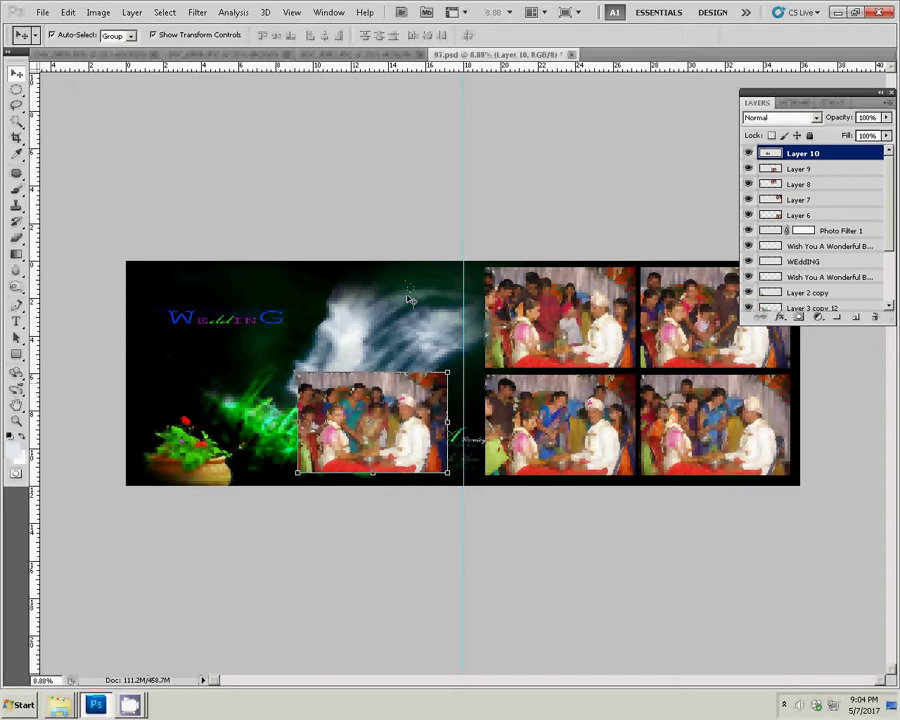
{"action": "key", "text": "Return"}
- Resize DSC_0881.JPG to 8 inches wide, cut it, and close it without saving
{"action": "key", "text": "ctrl+Tab"}
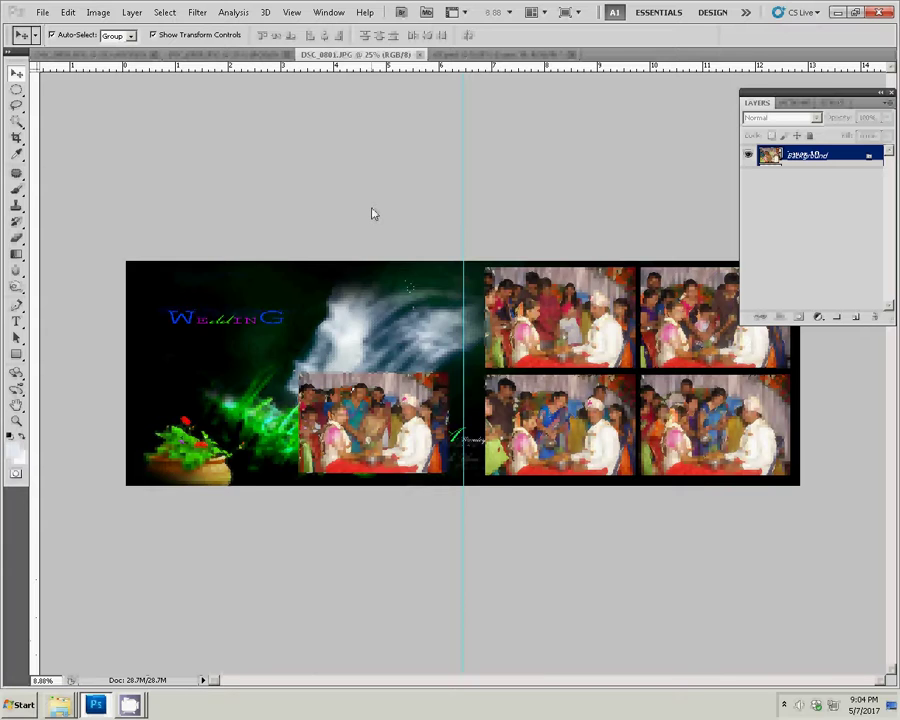
{"action": "key", "text": "ctrl+alt+i"}
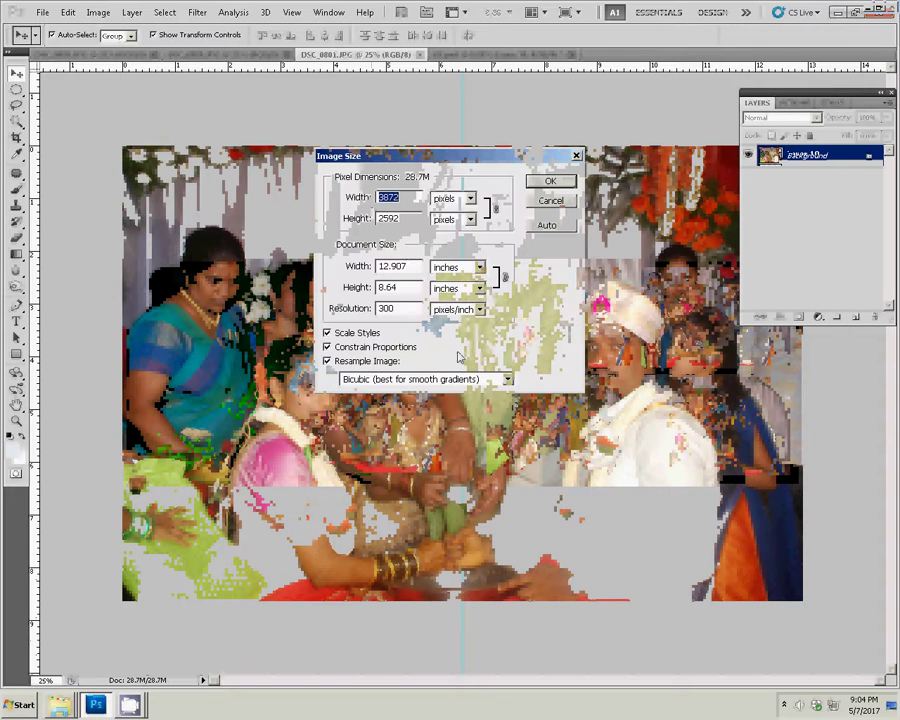
{"action": "type", "text": "8"}
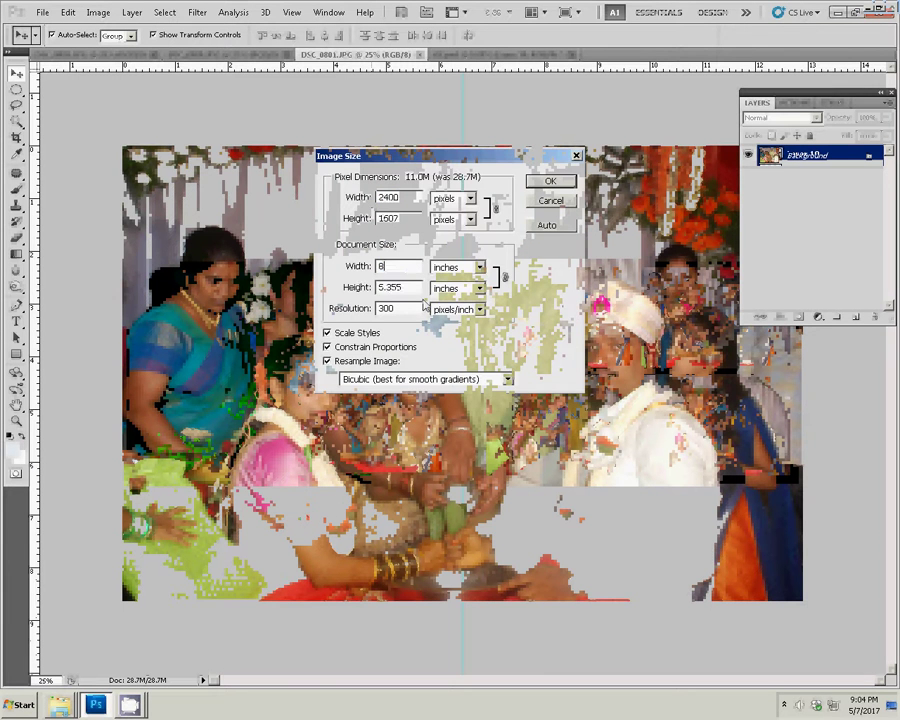
{"action": "key", "text": "Return"}
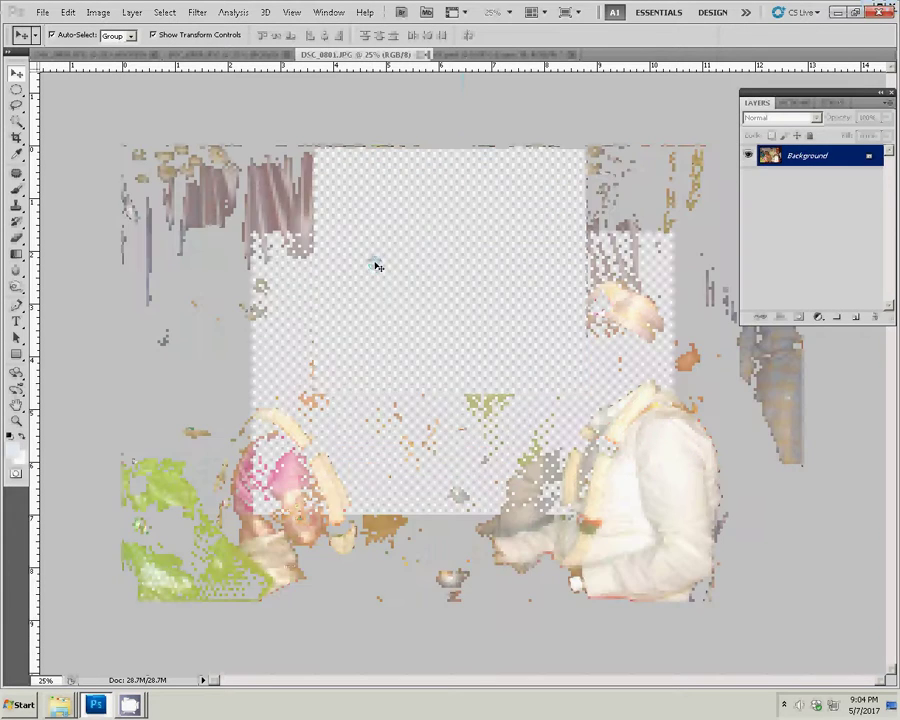
{"action": "key", "text": "ctrl+a"}
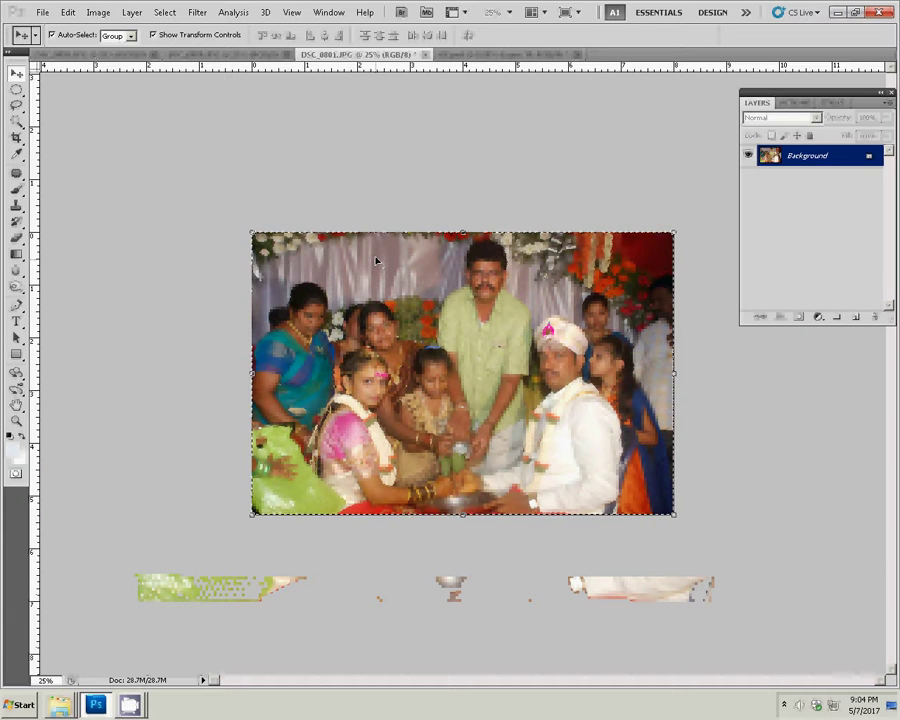
{"action": "key", "text": "ctrl+x"}
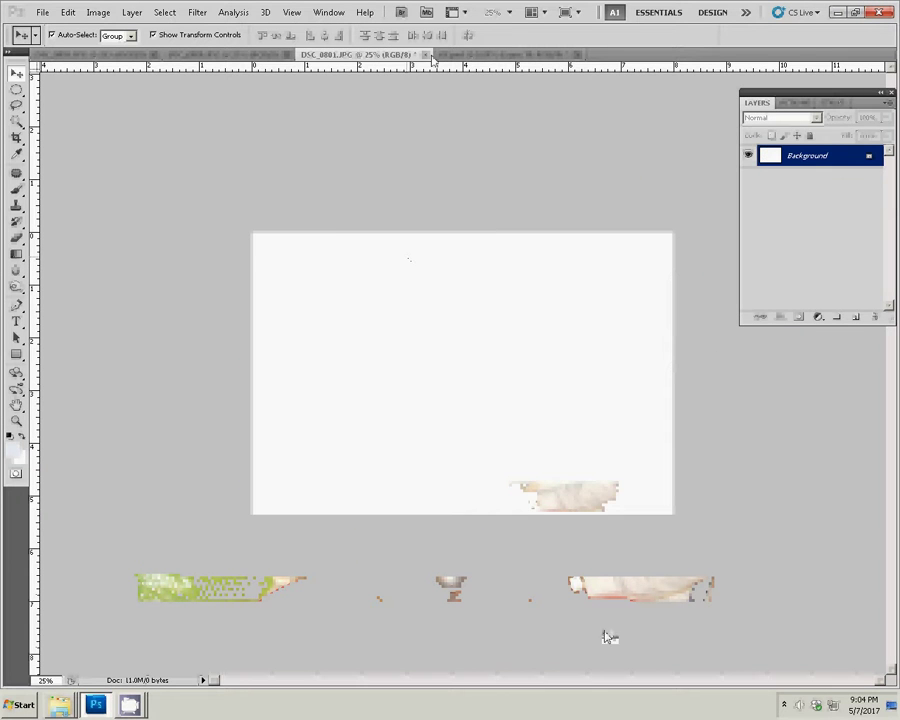
{"action": "left_click", "coordinate": [425, 55]}
{"action": "left_click", "coordinate": [438, 264]}
- Paste the photo as Layer 11 in the upper slot just left of the spread's centre
{"action": "key", "text": "ctrl+v"}
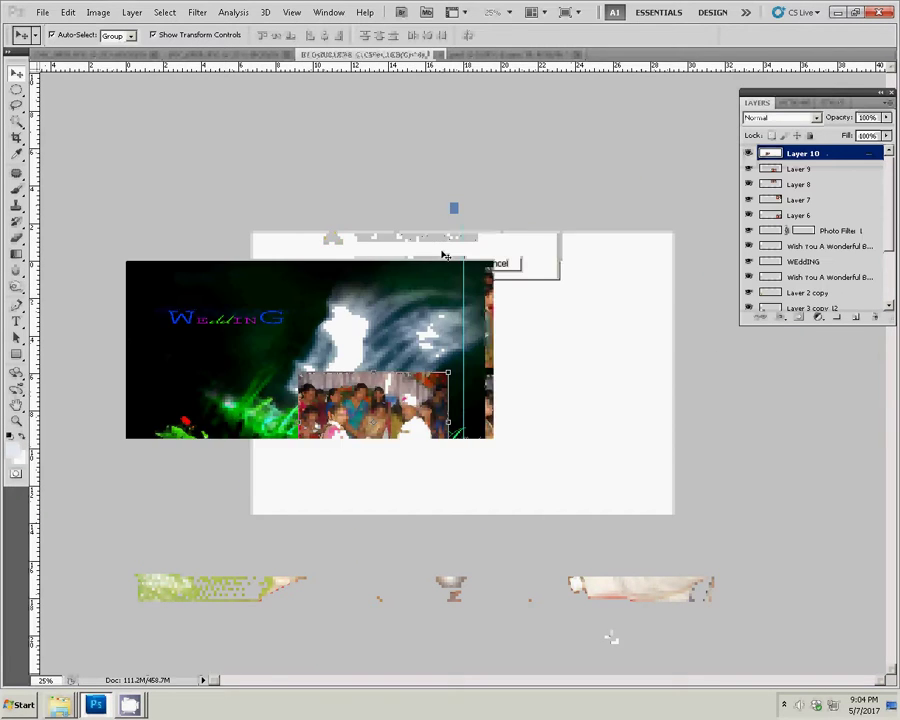
{"action": "key", "text": "ctrl+v"}
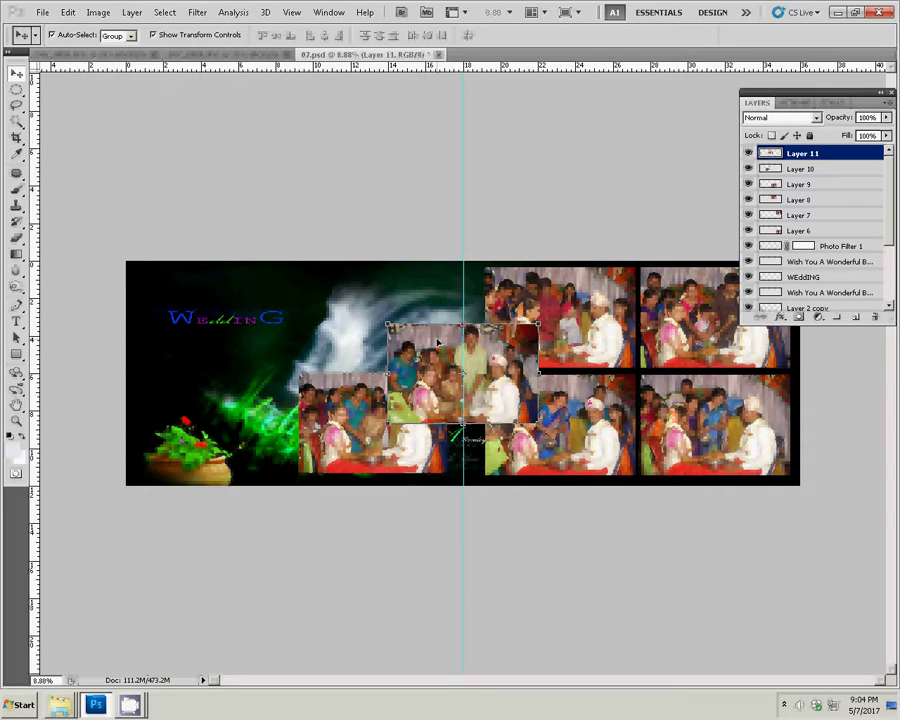
{"action": "left_click_drag", "start_coordinate": [437, 343], "coordinate": [351, 284]}
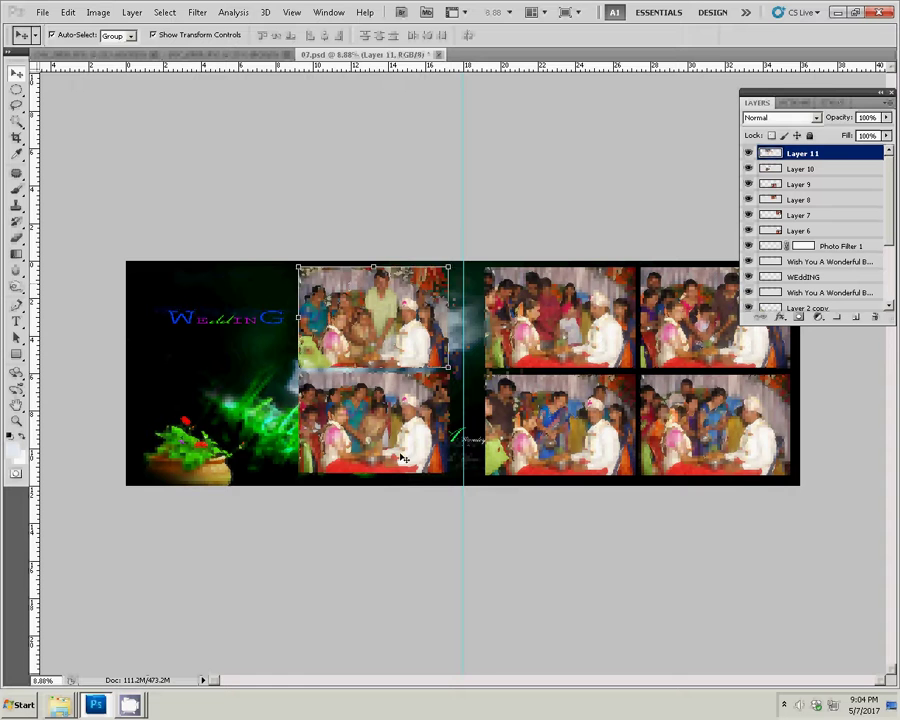
{"action": "key", "text": "ctrl+Tab"}
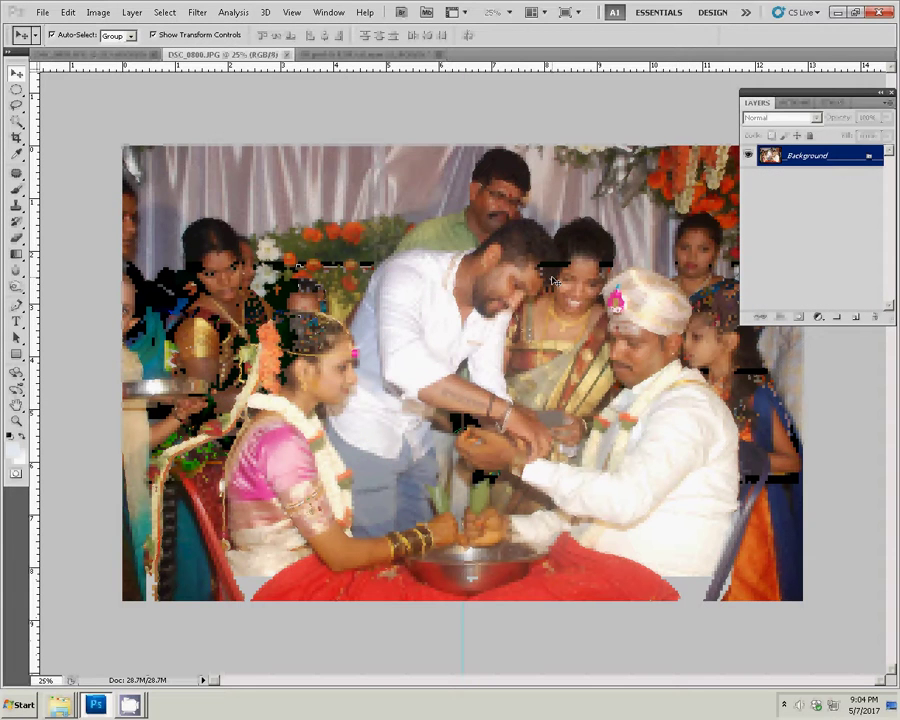
- Resize DSC_0800 to 8 inches wide, then close it without saving
{"action": "key", "text": "ctrl+alt+i"}
{"action": "left_click_drag", "start_coordinate": [408, 266], "coordinate": [376, 266]}
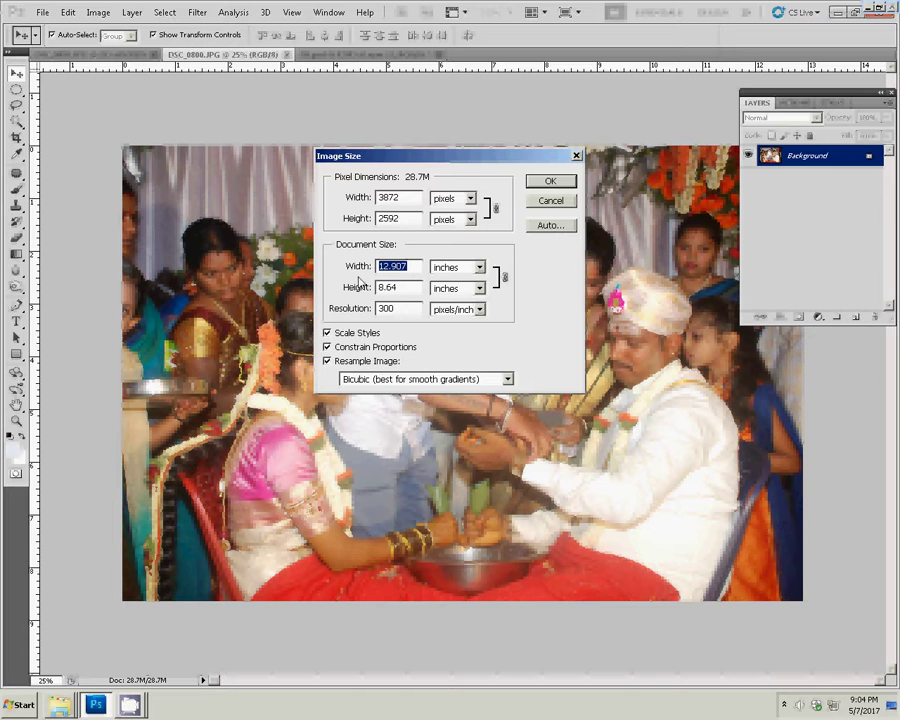
{"action": "type", "text": "8"}
{"action": "left_click", "coordinate": [551, 182]}
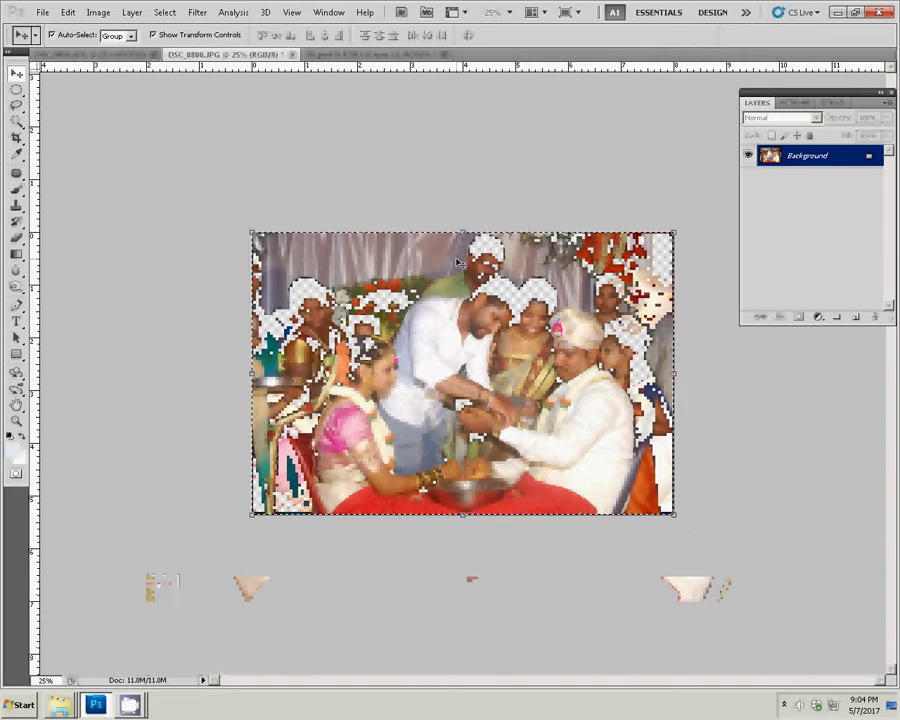
{"action": "key", "text": "ctrl+w"}
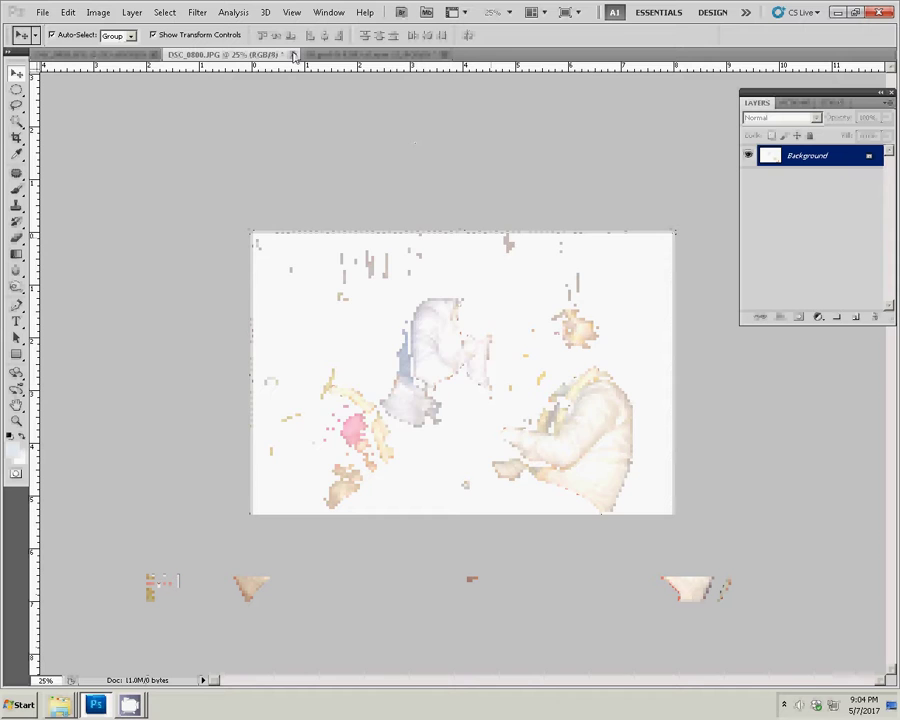
{"action": "key", "text": "n"}
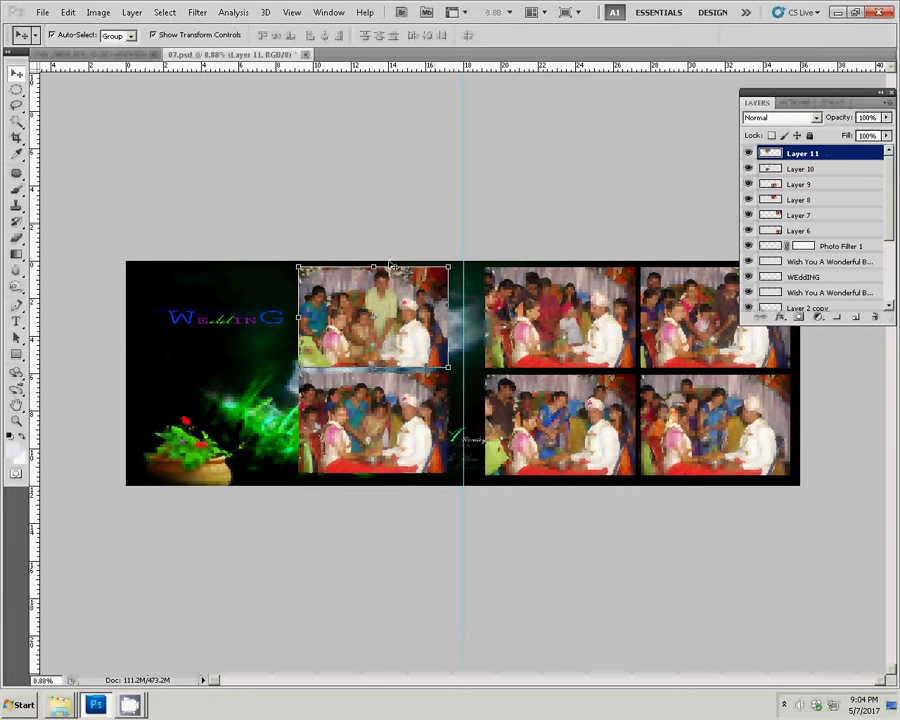
- Paste the photo into the album and position it at the left page's lower-left
{"action": "key", "text": "ctrl+v"}
{"action": "left_click_drag", "start_coordinate": [465, 350], "coordinate": [226, 378]}
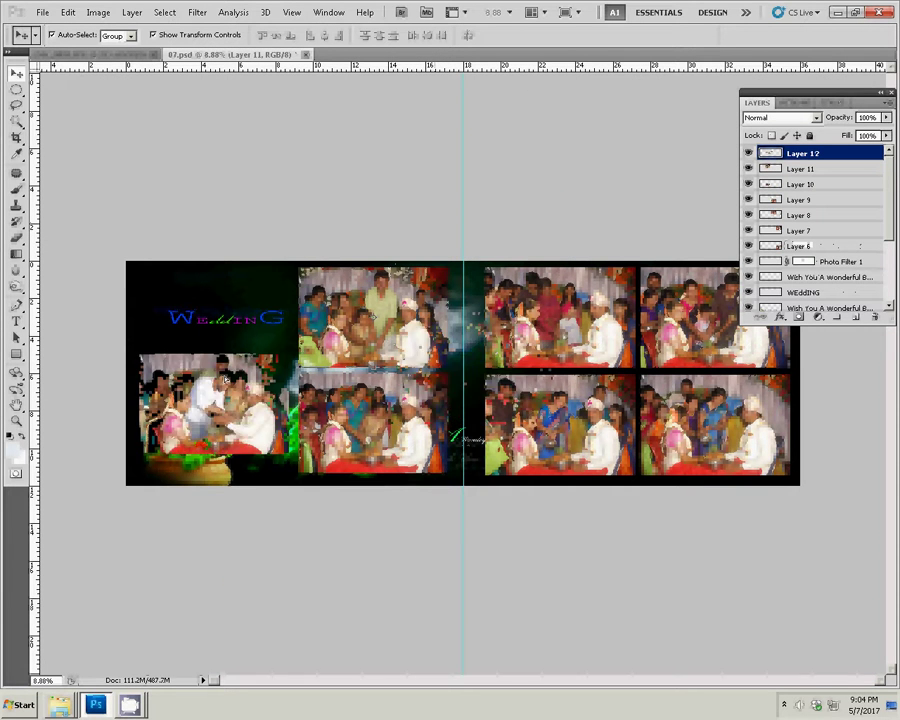
{"action": "left_click_drag", "start_coordinate": [226, 378], "coordinate": [240, 383]}
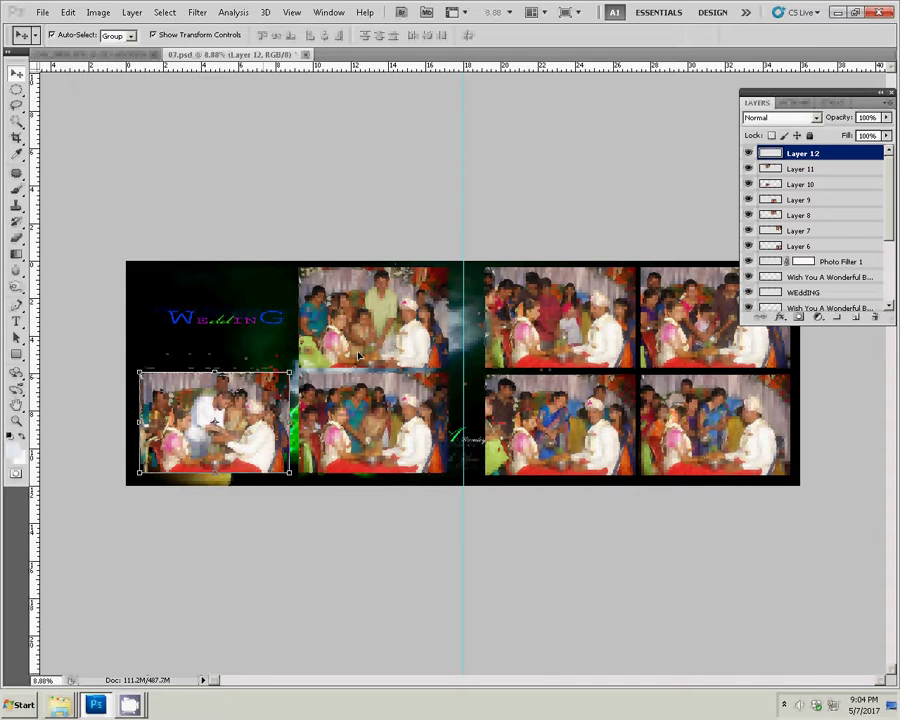
{"action": "key", "text": "ctrl+Tab"}
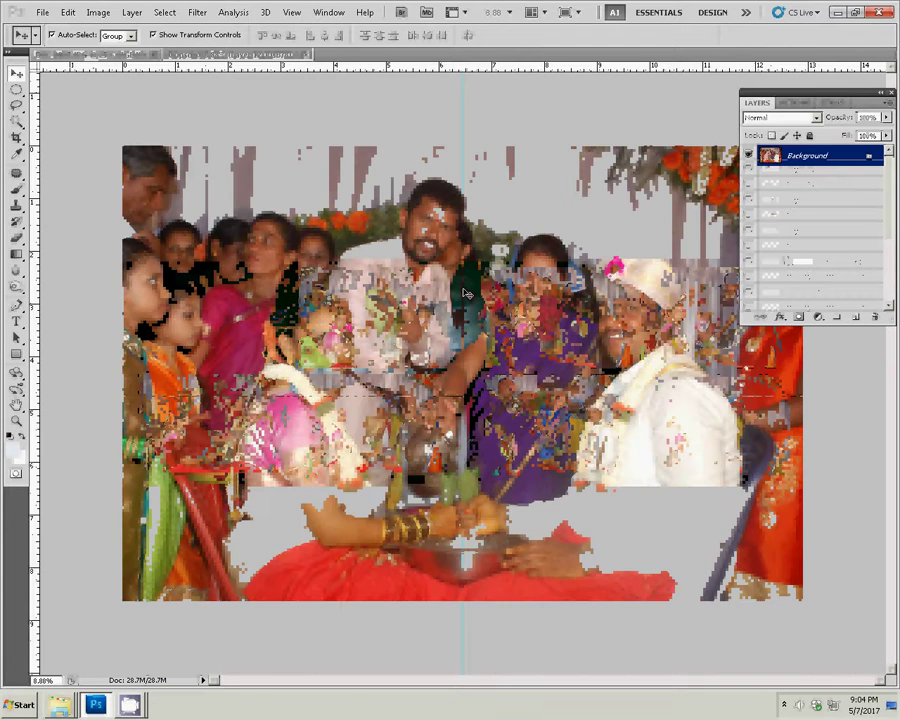
- Resize DSC_0807 to 8 inches wide
{"action": "key", "text": "ctrl+alt+i"}
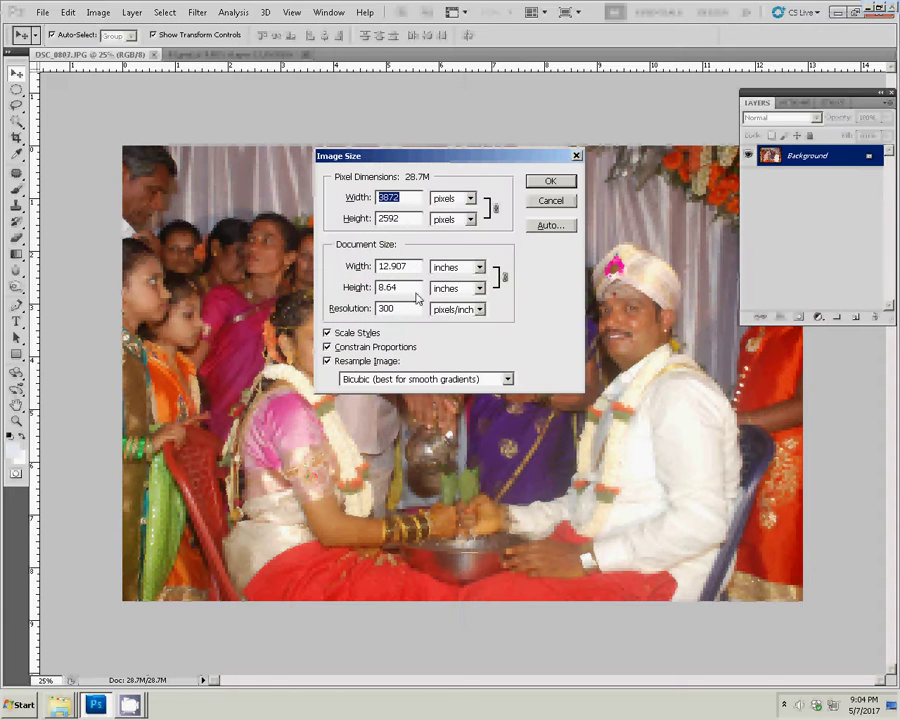
{"action": "key", "text": "Tab"}
{"action": "key", "text": "Tab"}
{"action": "type", "text": "8"}
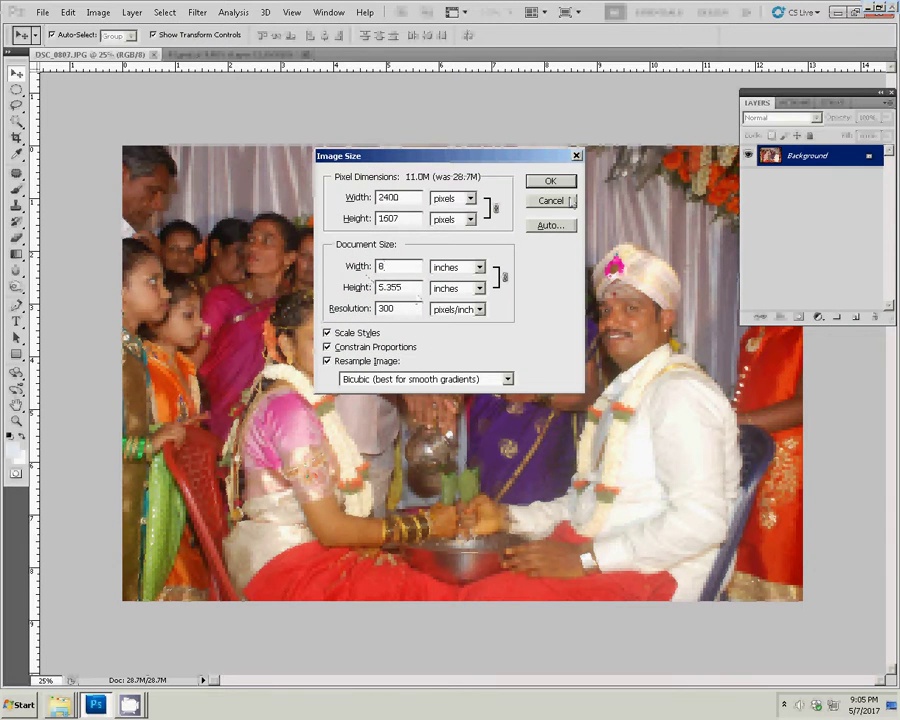
{"action": "left_click", "coordinate": [550, 181]}
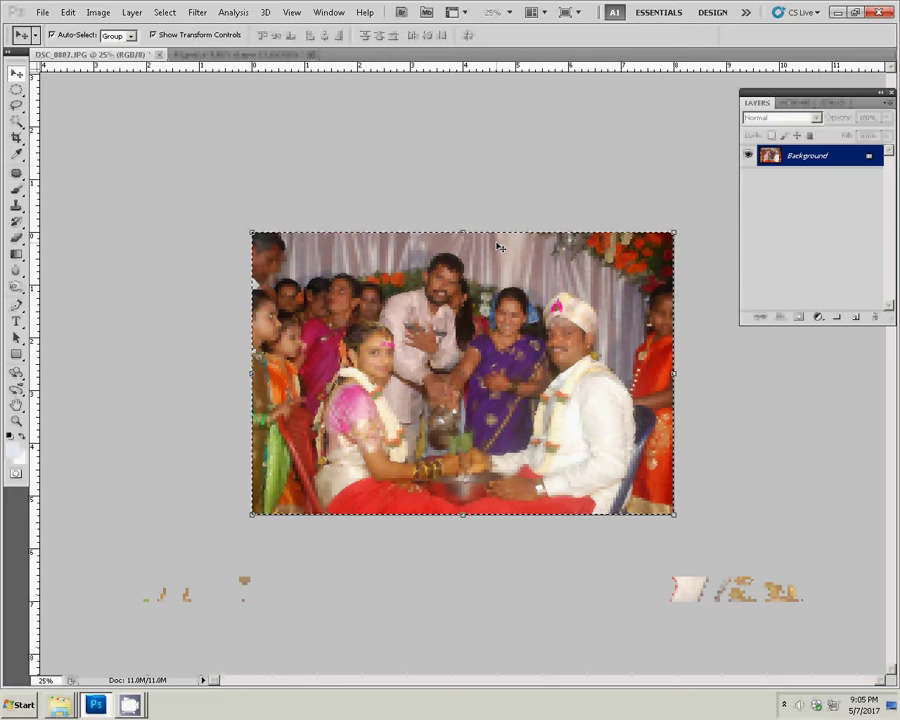
- Close the photo without saving and place it as Layer 13 in the top-left slot
{"action": "key", "text": "Delete"}
{"action": "left_click", "coordinate": [158, 54]}
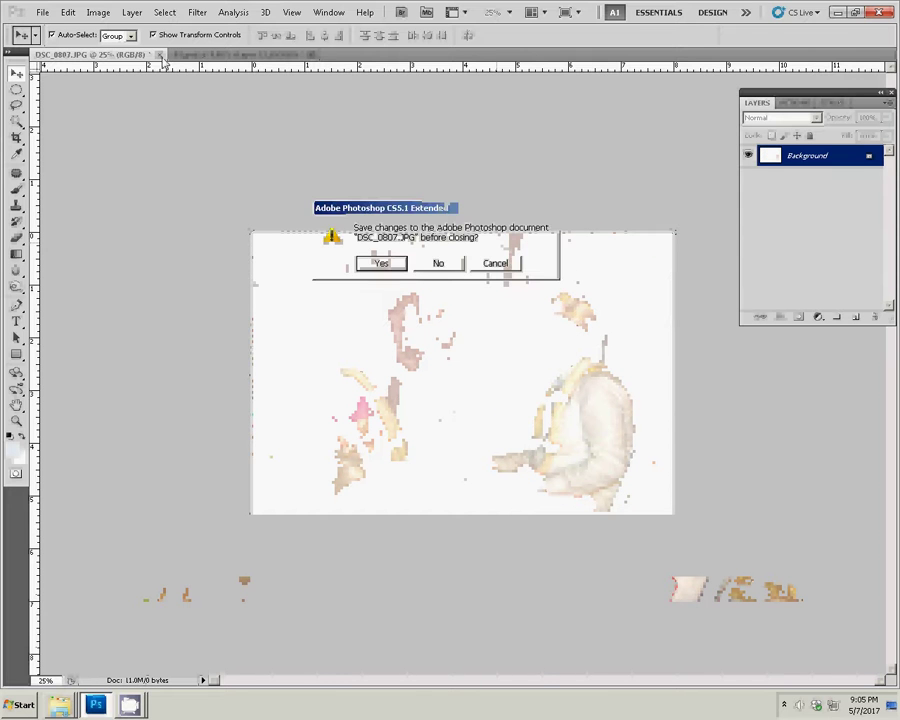
{"action": "left_click", "coordinate": [436, 263]}
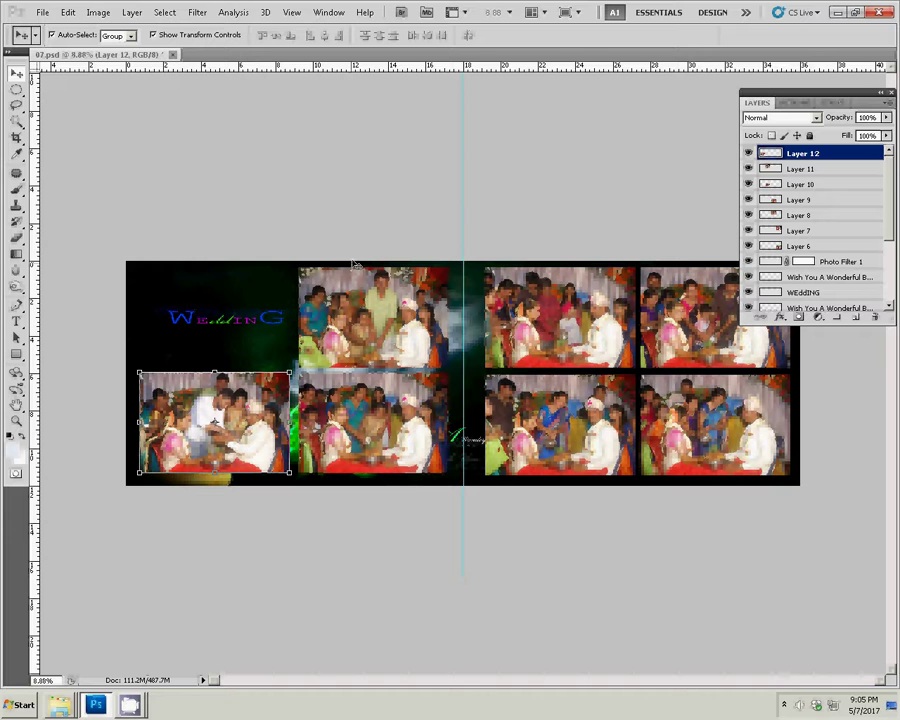
{"action": "key", "text": "ctrl+v"}
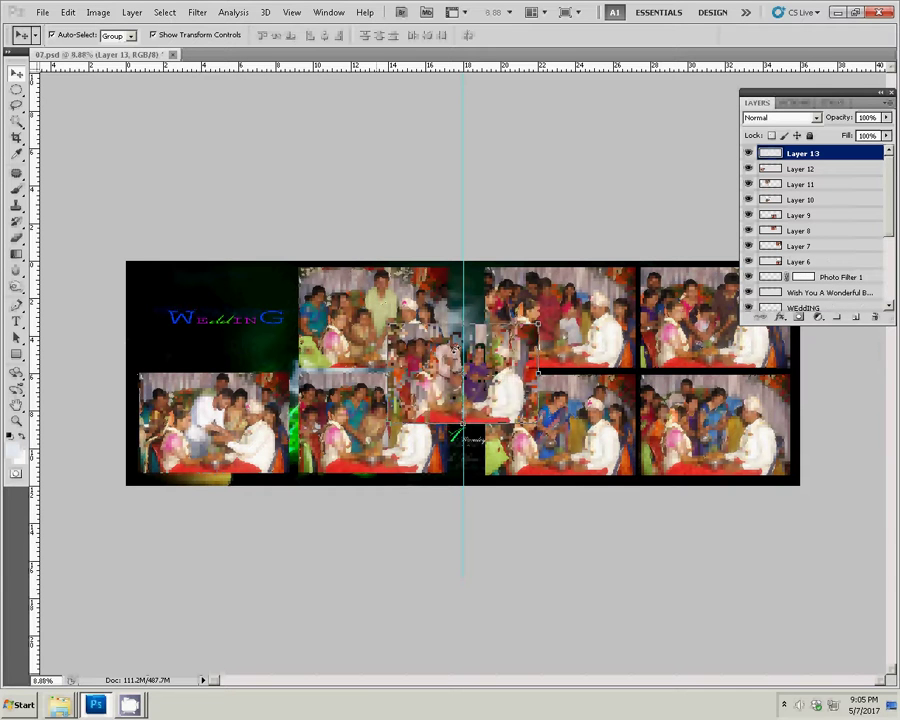
{"action": "left_click_drag", "start_coordinate": [434, 312], "coordinate": [237, 282]}
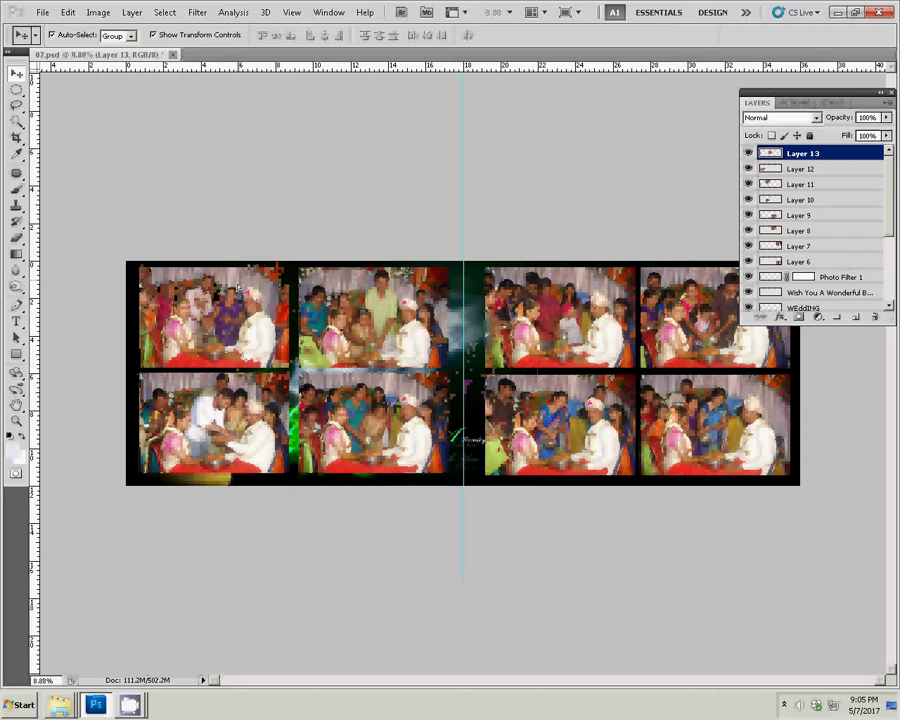
- Give Layer 13 a thick 100%-opacity stroke using the Orange, Yellow gradient preset
{"action": "left_click", "coordinate": [780, 317]}
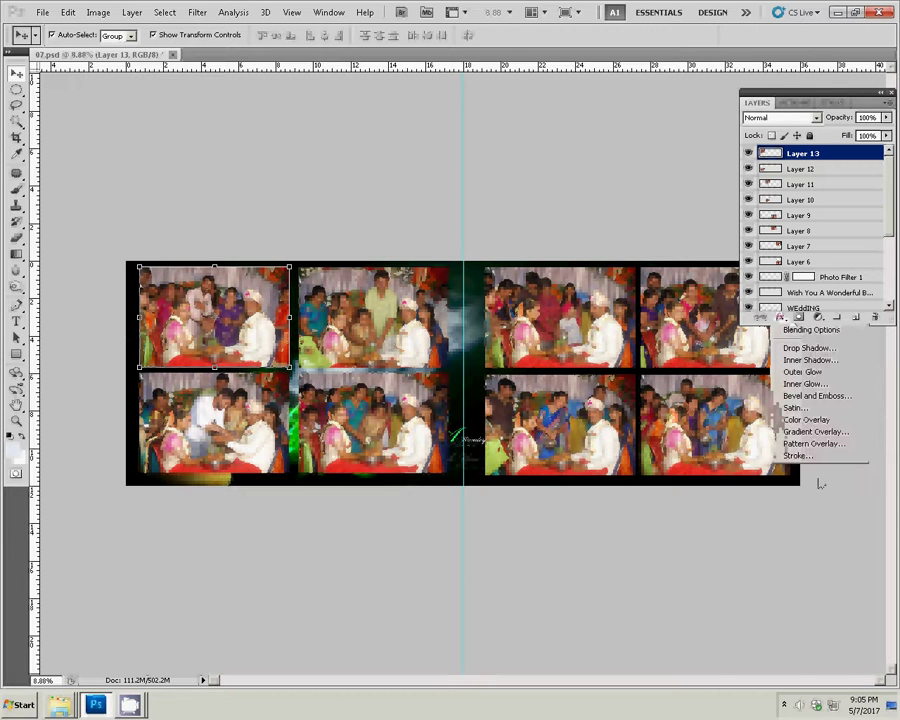
{"action": "key", "text": "Return"}
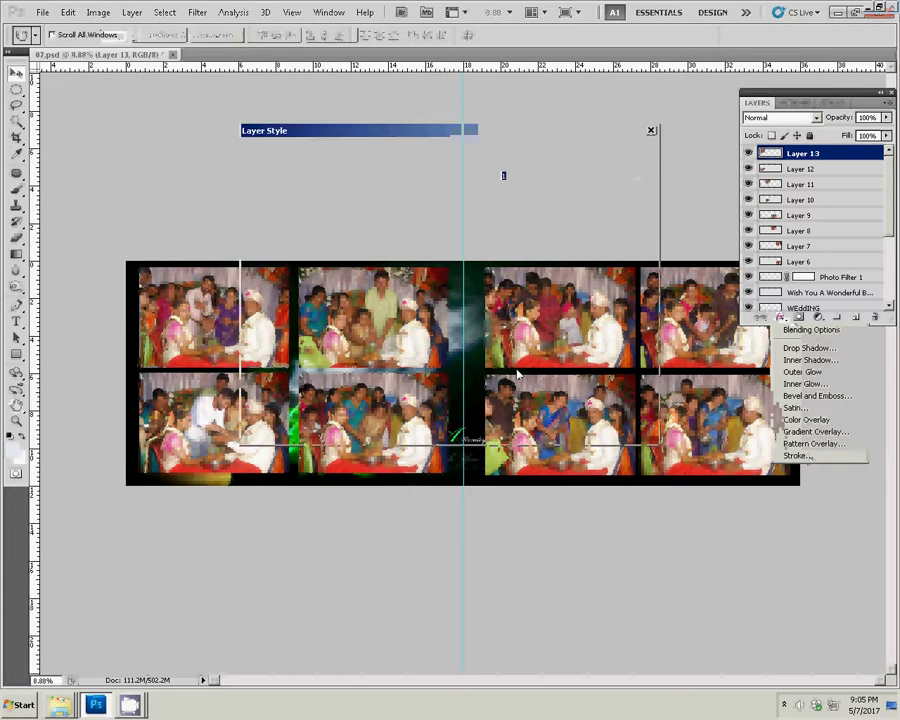
{"action": "left_click_drag", "start_coordinate": [441, 224], "coordinate": [492, 224]}
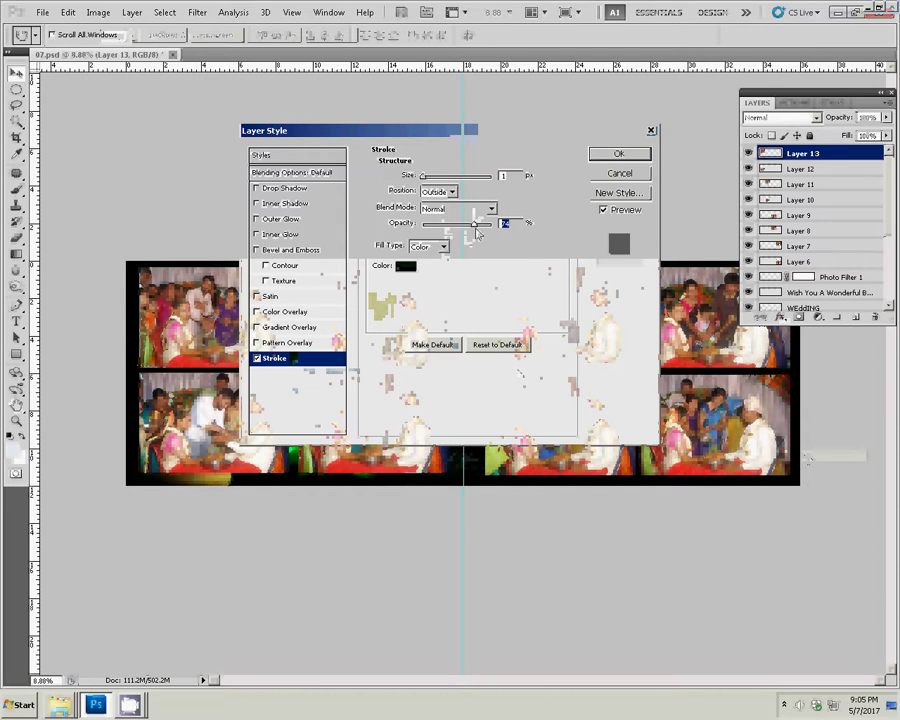
{"action": "left_click", "coordinate": [428, 246]}
{"action": "left_click", "coordinate": [428, 268]}
{"action": "left_click", "coordinate": [428, 267]}
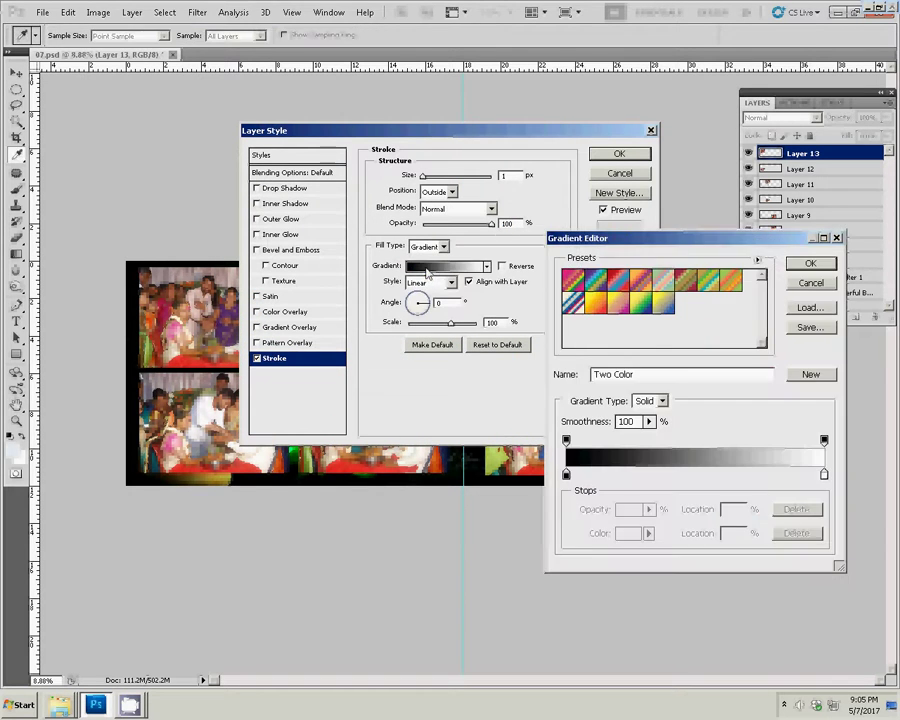
{"action": "left_click", "coordinate": [598, 303]}
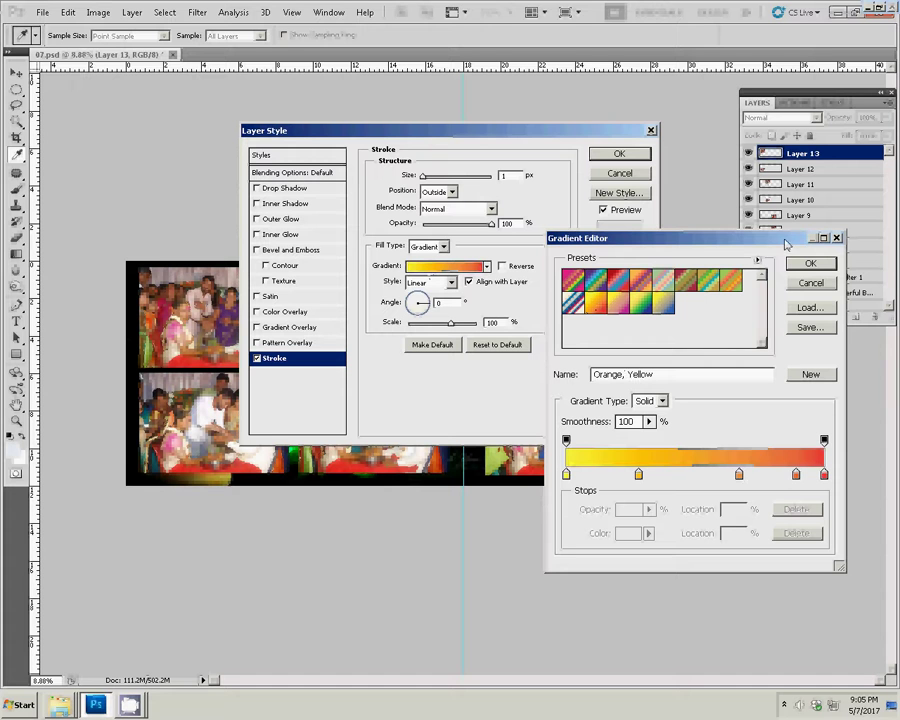
{"action": "left_click", "coordinate": [812, 265]}
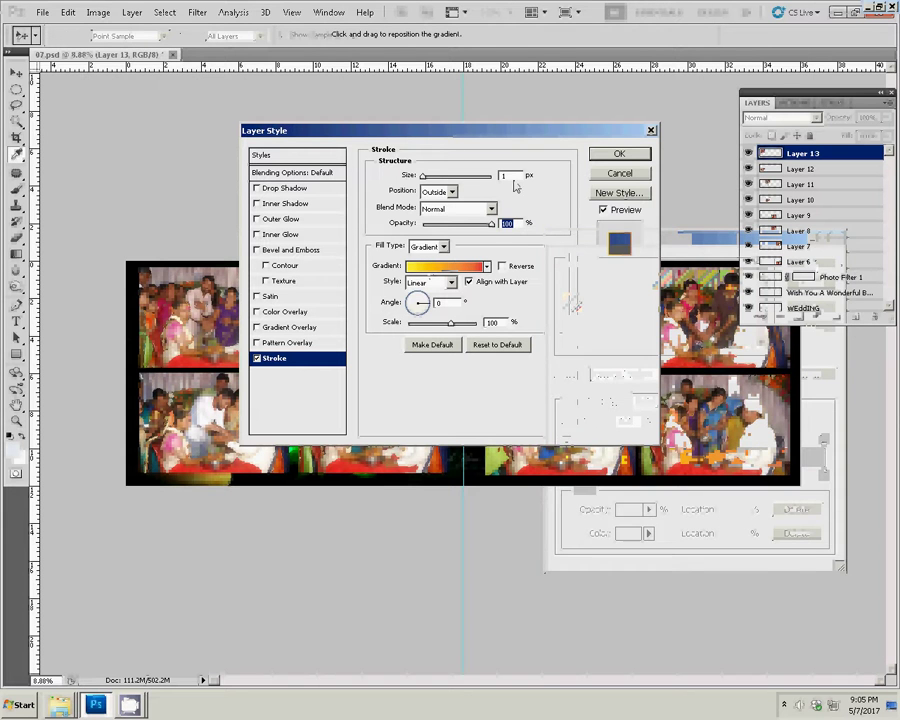
{"action": "type", "text": "10"}
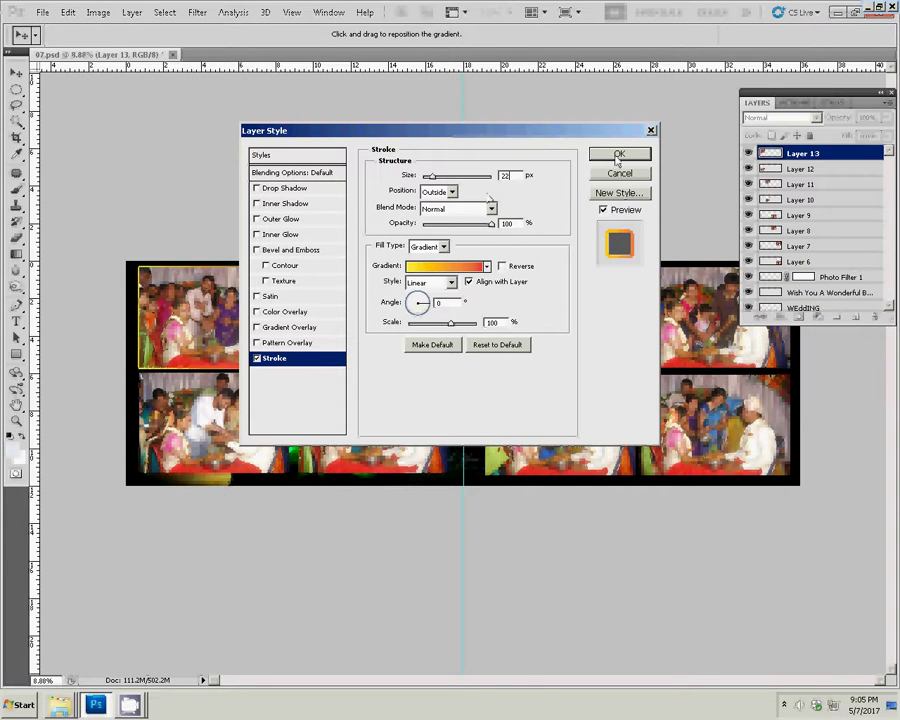
{"action": "left_click", "coordinate": [619, 153]}
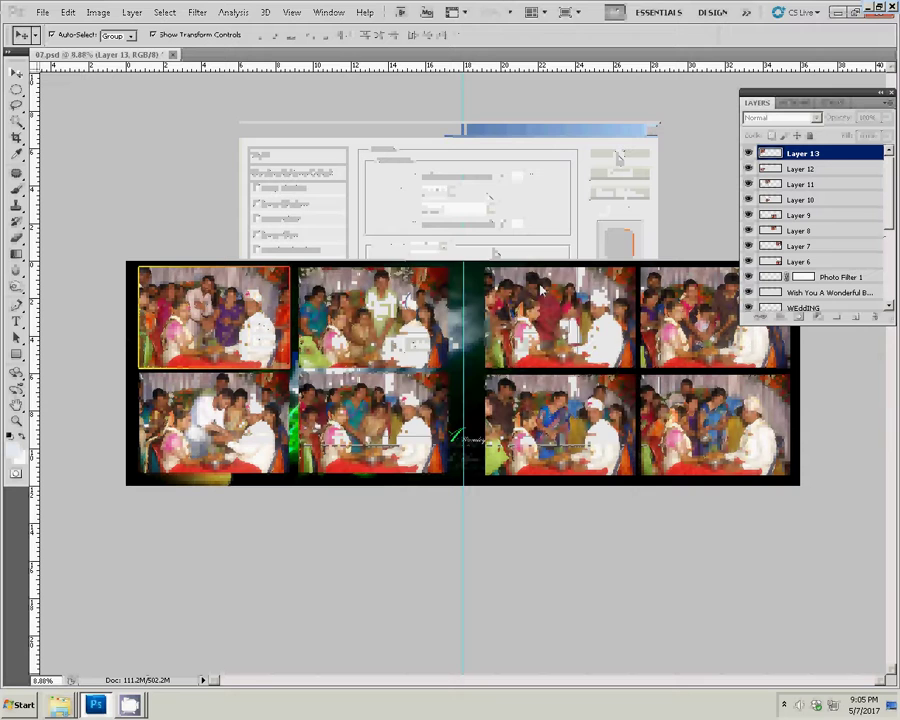
- Copy Layer 13's stroke style and paste it onto Layer 12
{"action": "right_click", "coordinate": [825, 157]}
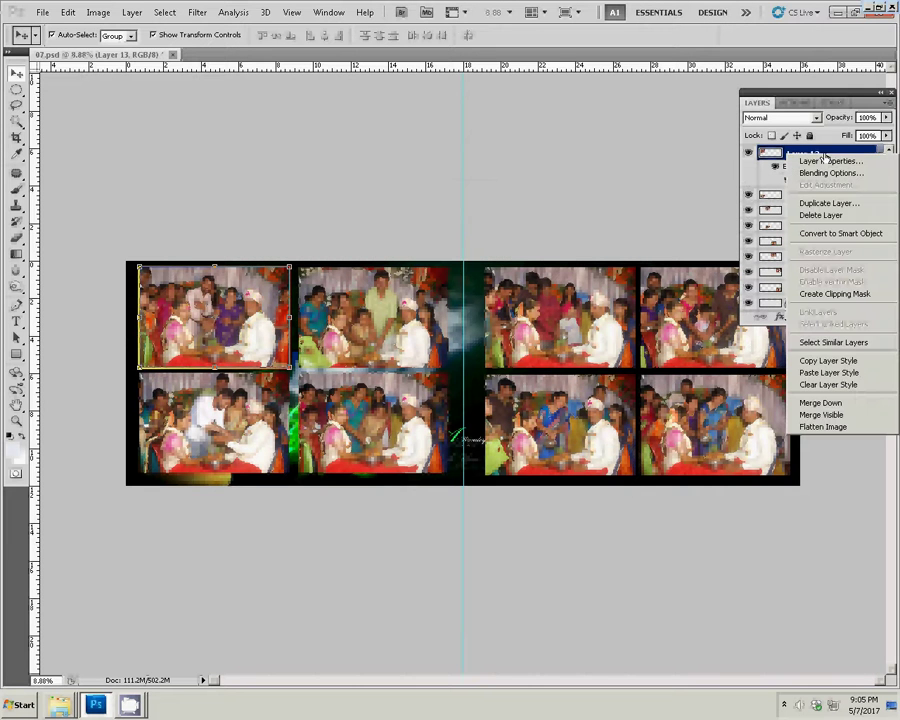
{"action": "left_click", "coordinate": [829, 361]}
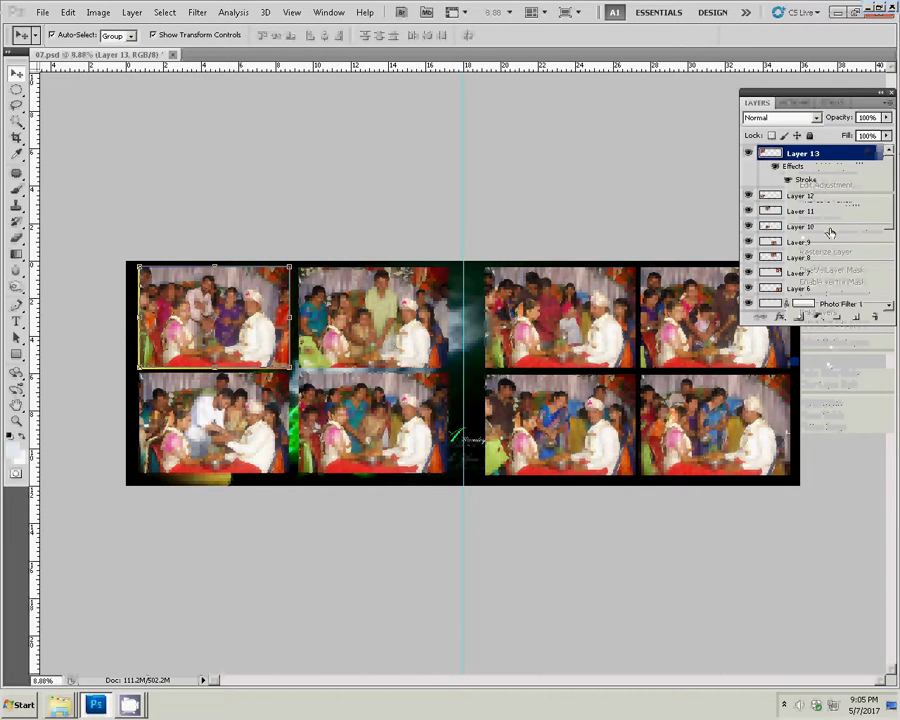
{"action": "left_click", "coordinate": [838, 197]}
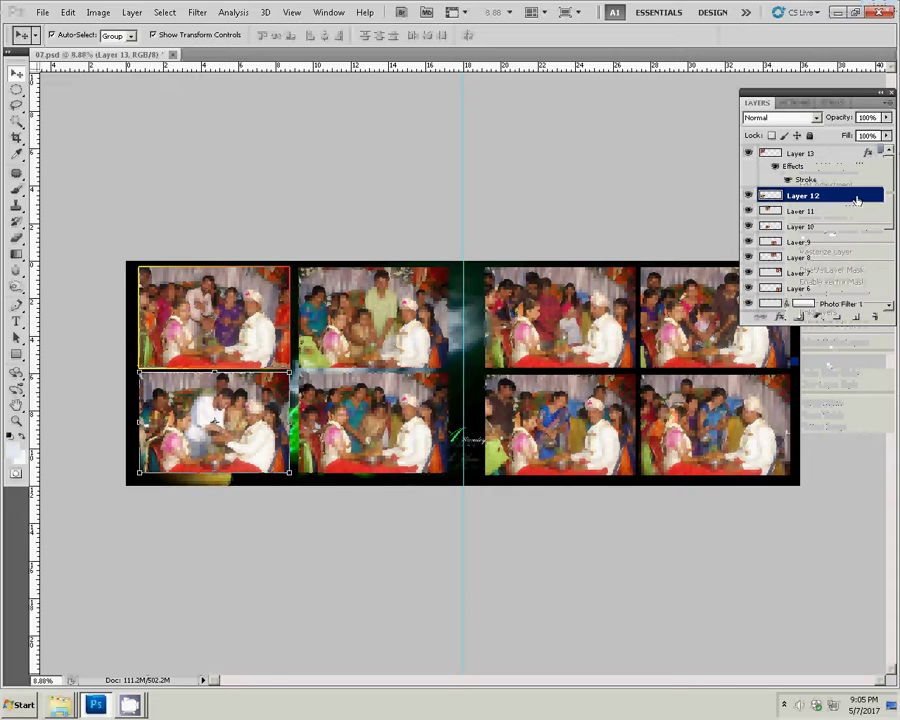
{"action": "right_click", "coordinate": [858, 198]}
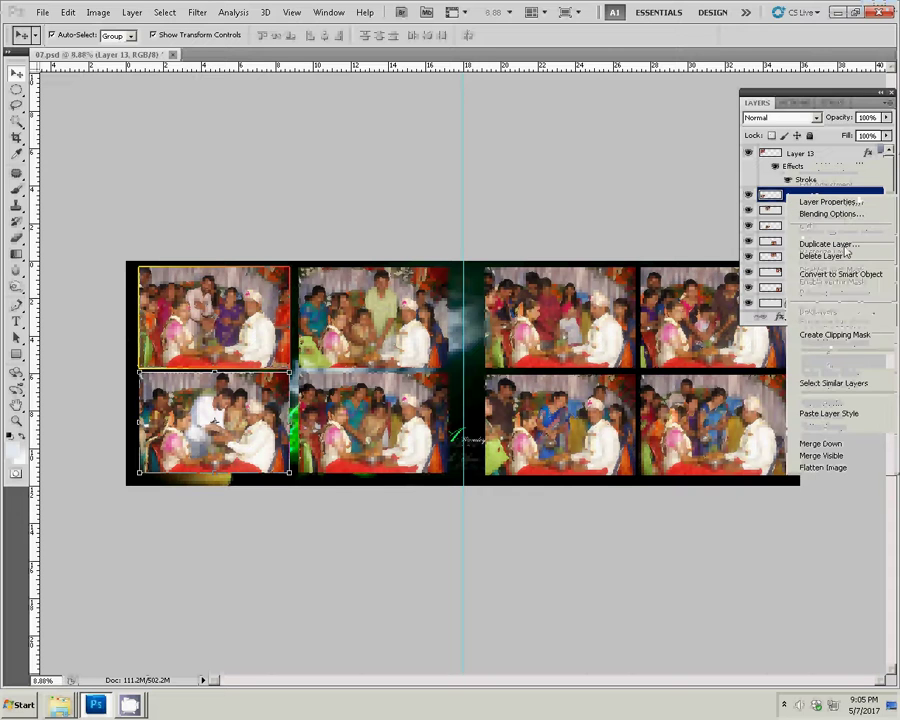
{"action": "left_click", "coordinate": [835, 413]}
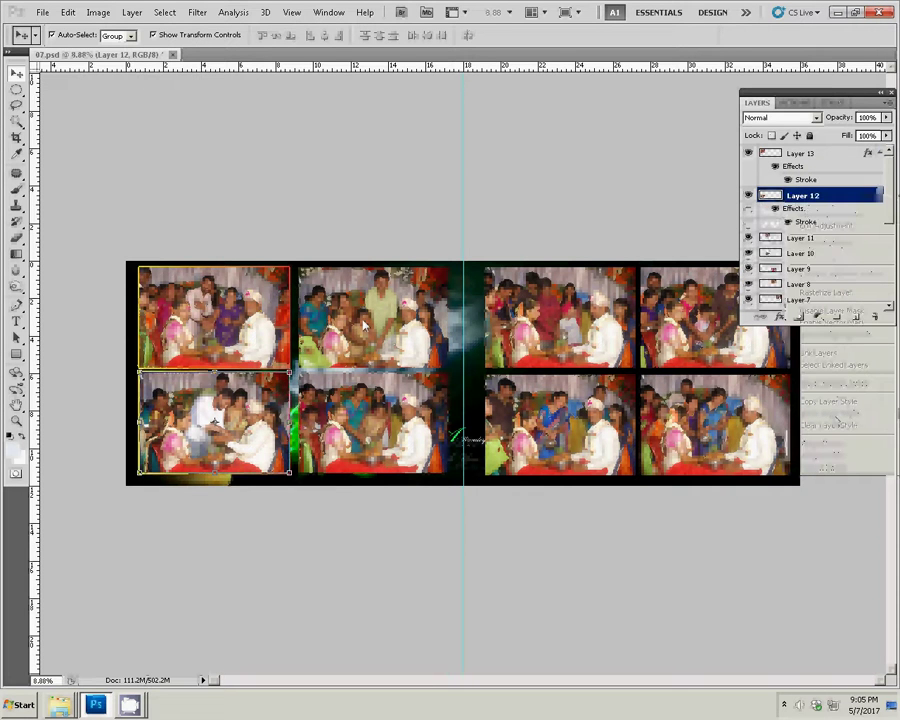
- Paste the stroke style onto Layers 11 and 10, the middle photos
{"action": "left_click", "coordinate": [805, 239]}
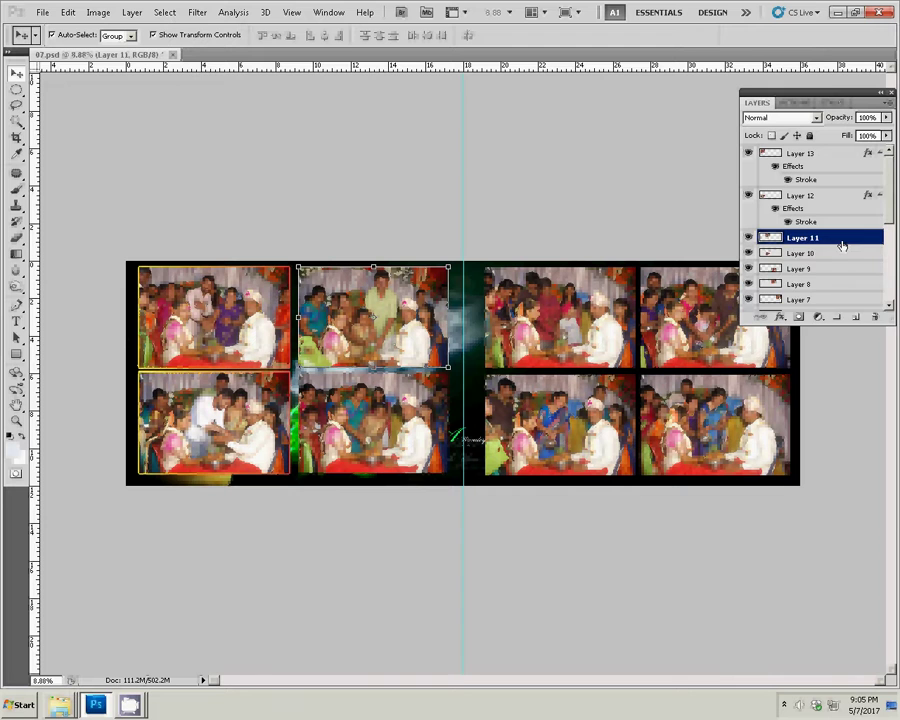
{"action": "right_click", "coordinate": [842, 242]}
{"action": "left_click", "coordinate": [851, 459]}
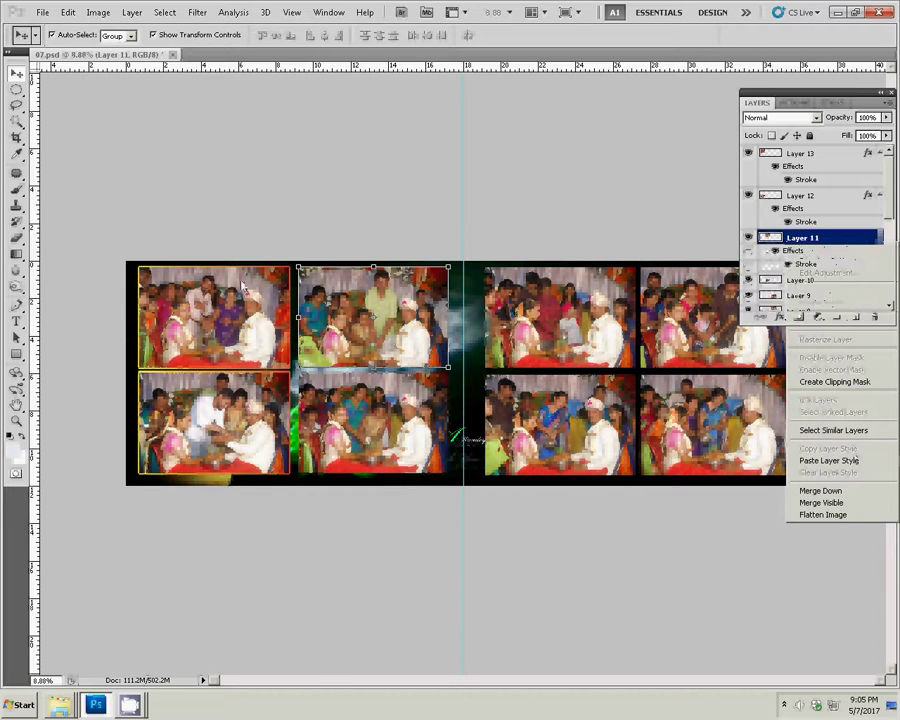
{"action": "left_click", "coordinate": [805, 280]}
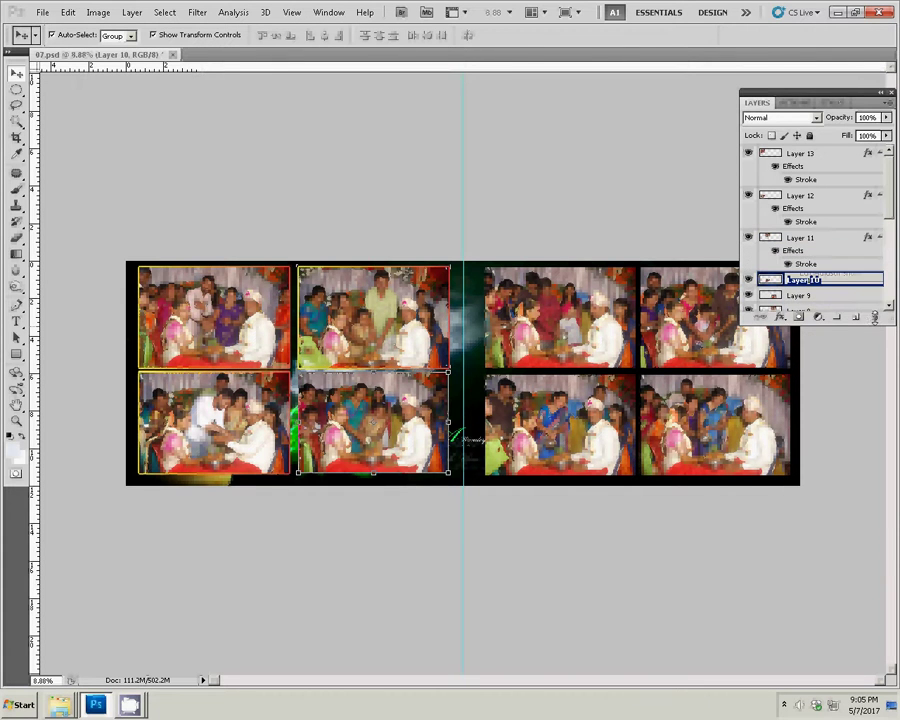
{"action": "right_click", "coordinate": [845, 280]}
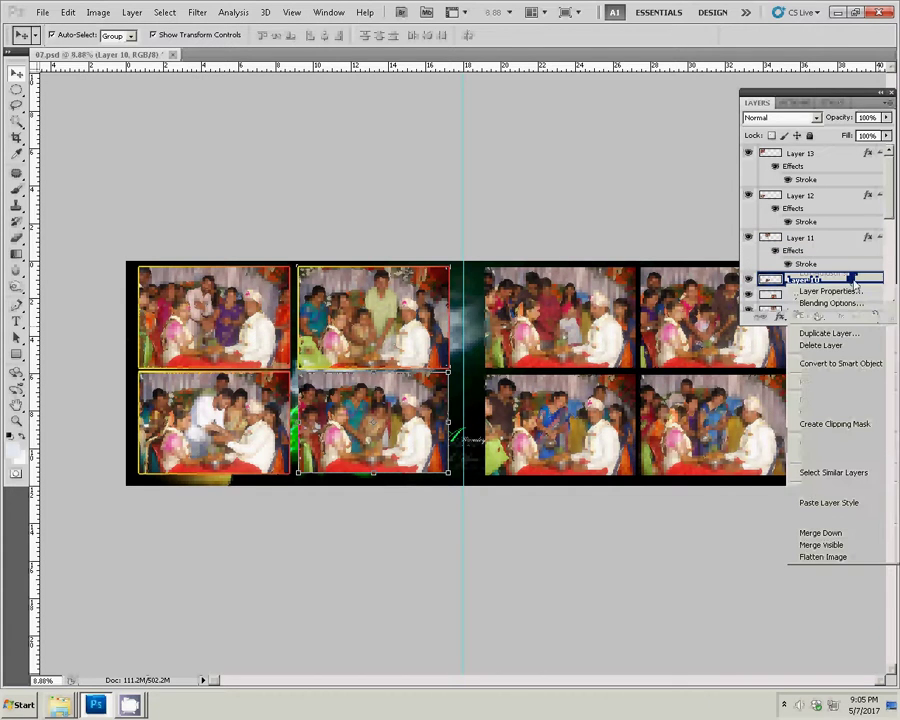
{"action": "left_click", "coordinate": [848, 503]}
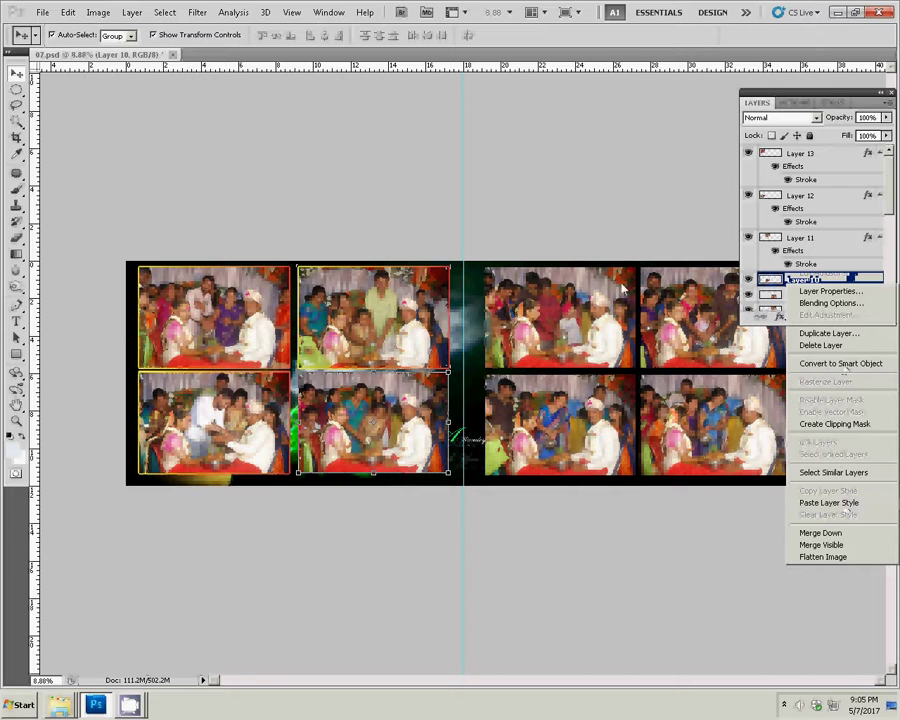
- Paste the stroke style onto Layers 8 and 9 on the right page
{"action": "left_click", "coordinate": [548, 329]}
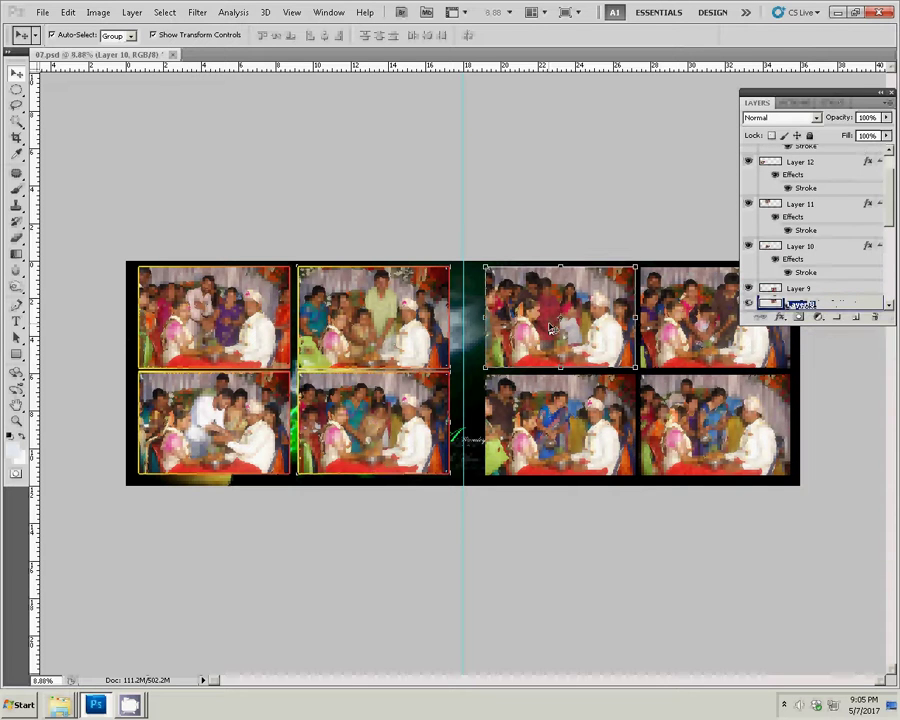
{"action": "right_click", "coordinate": [860, 305]}
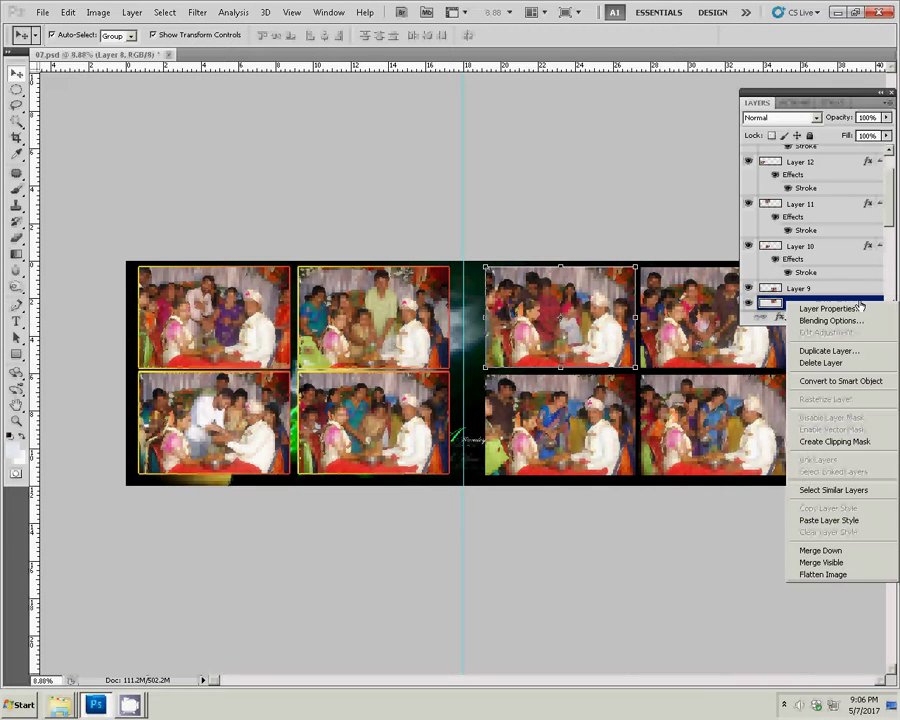
{"action": "left_click", "coordinate": [845, 523]}
{"action": "left_click", "coordinate": [858, 290]}
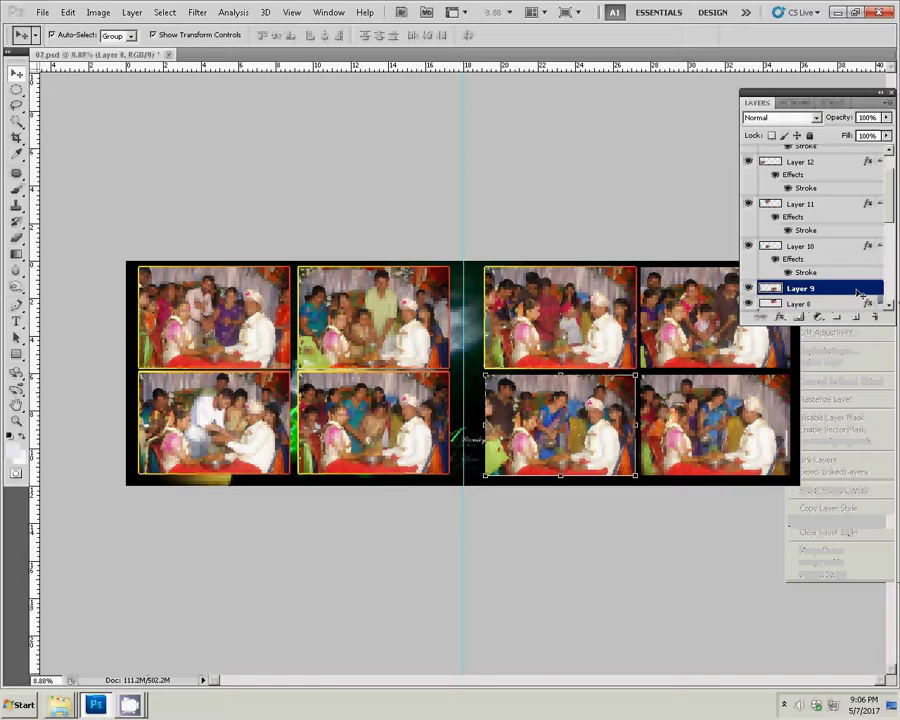
{"action": "right_click", "coordinate": [849, 288]}
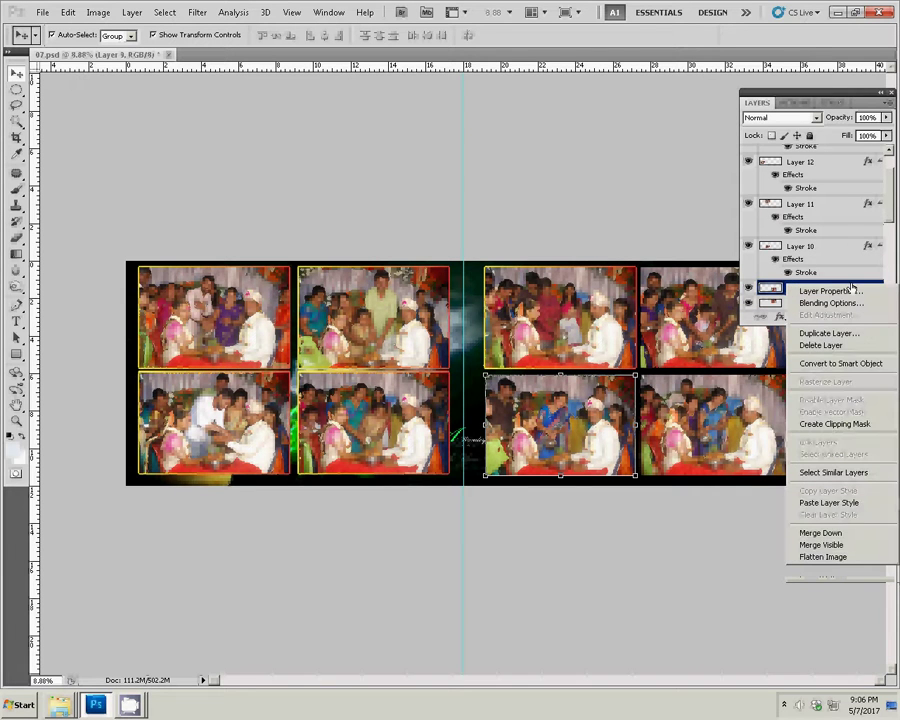
{"action": "left_click", "coordinate": [835, 504]}
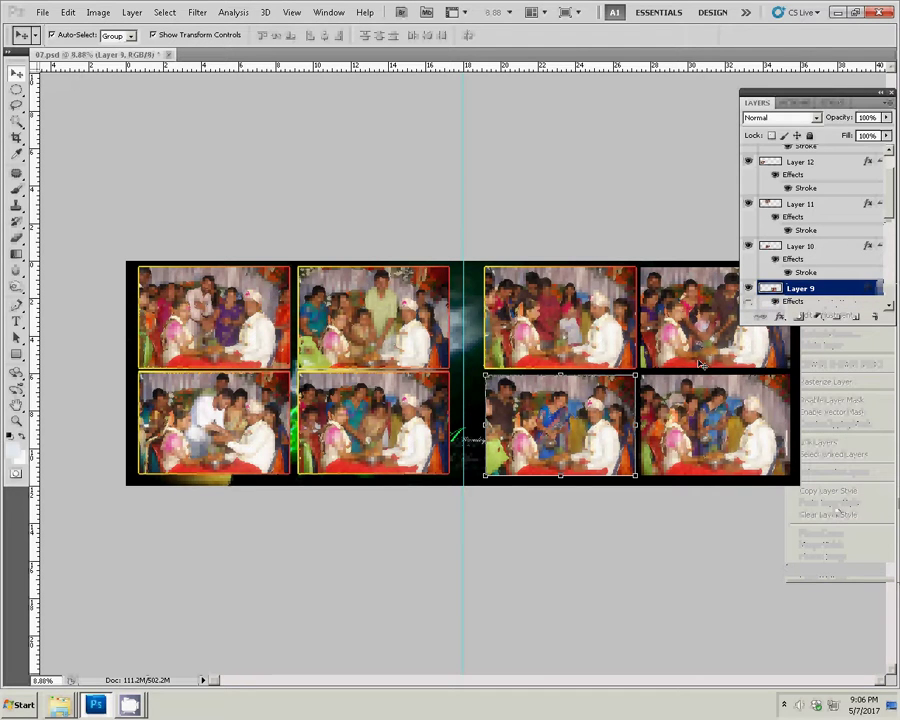
- Paste the stroke style onto Layer 7 and select Layer 6, the bottom-right photo
{"action": "left_click", "coordinate": [720, 318]}
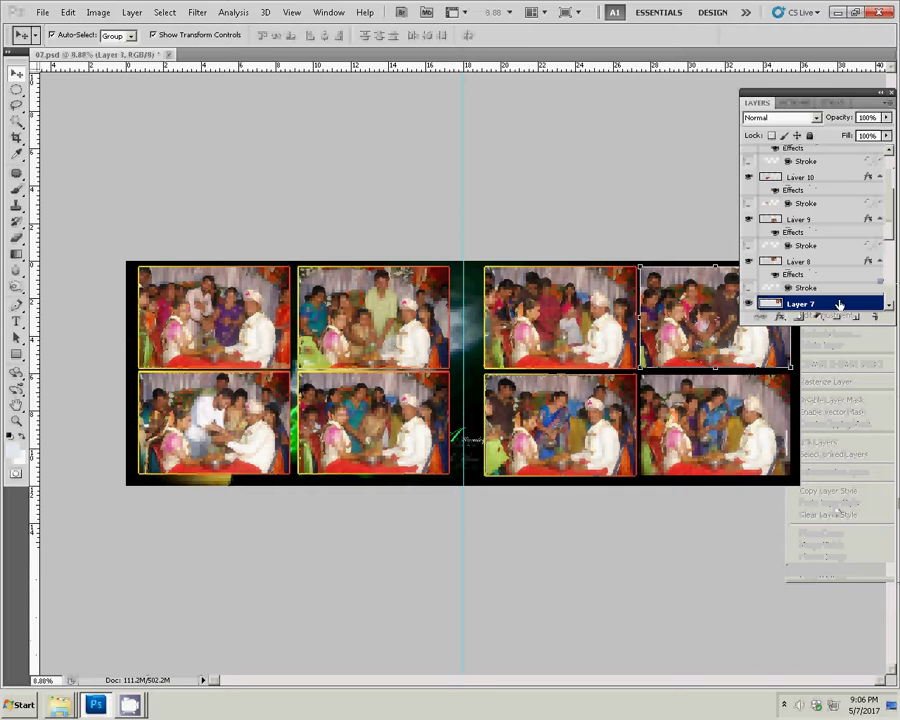
{"action": "right_click", "coordinate": [840, 303]}
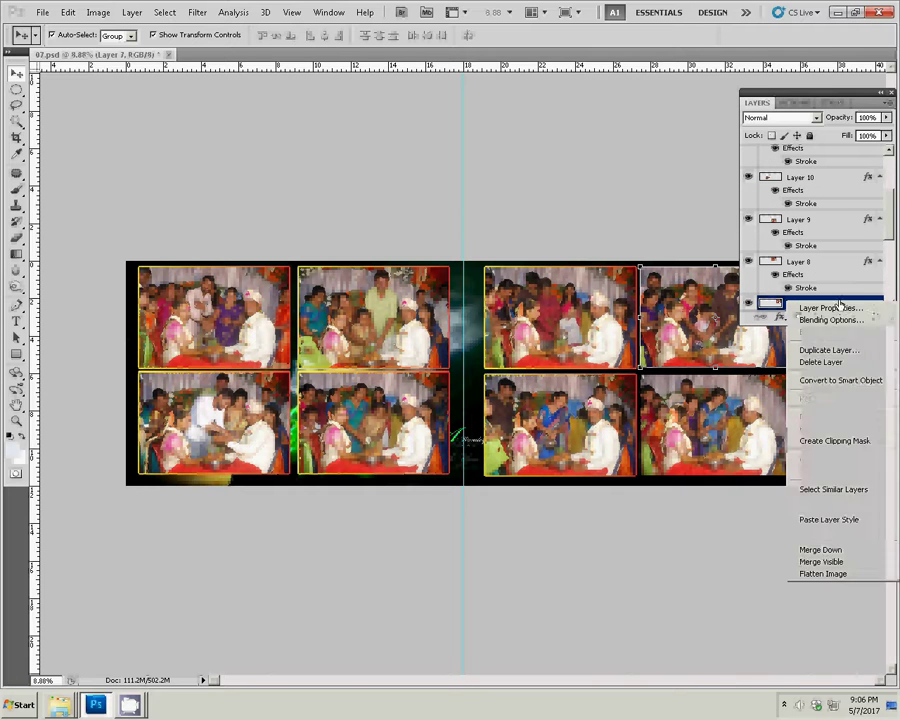
{"action": "left_click", "coordinate": [832, 520]}
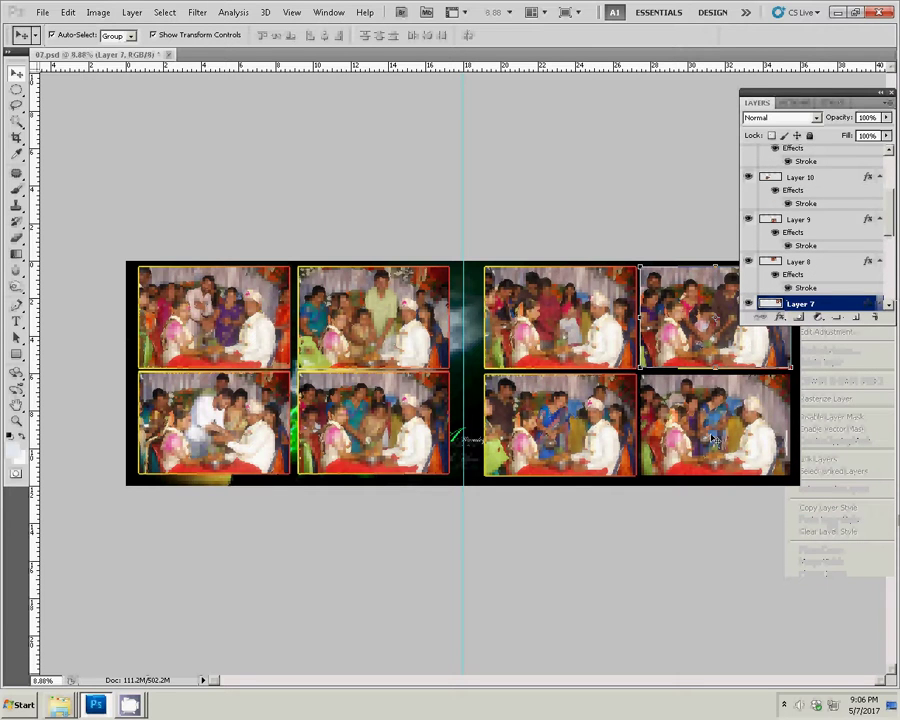
{"action": "left_click", "coordinate": [707, 432]}
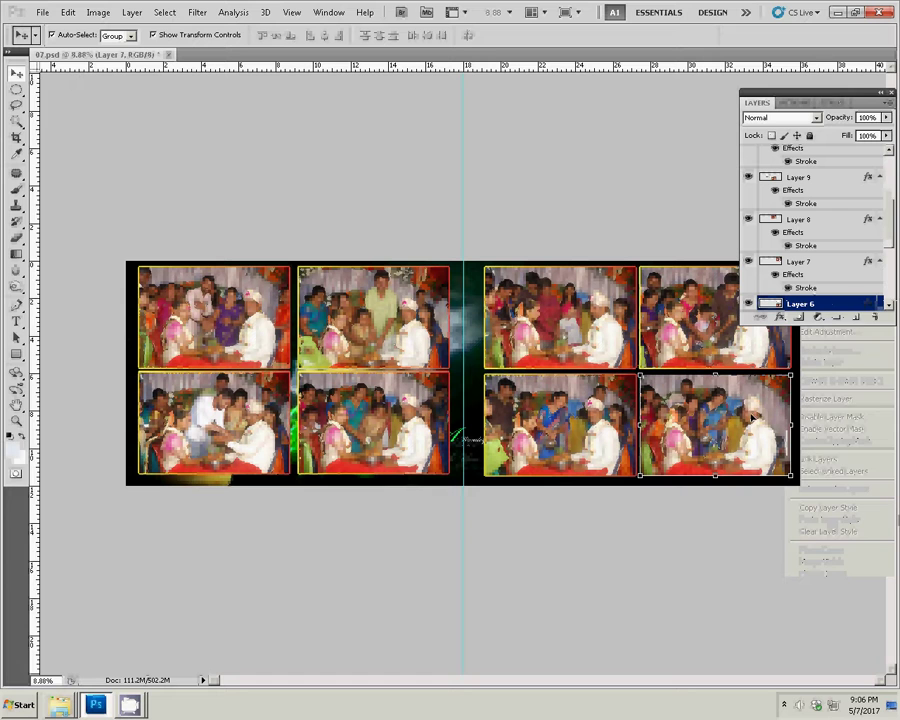
{"action": "right_click", "coordinate": [830, 303]}
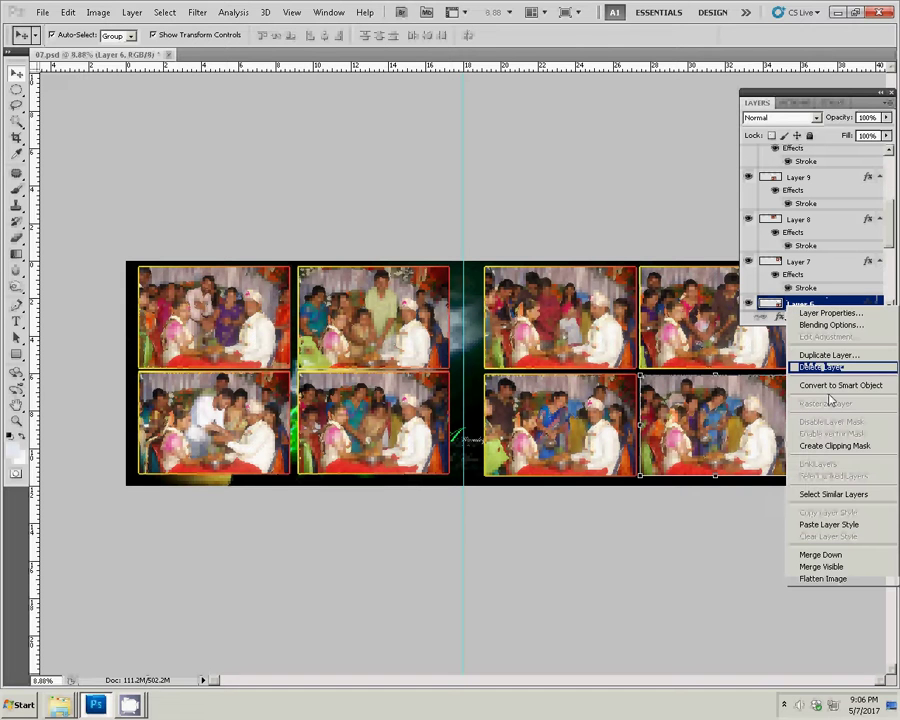
{"action": "left_click", "coordinate": [463, 232]}
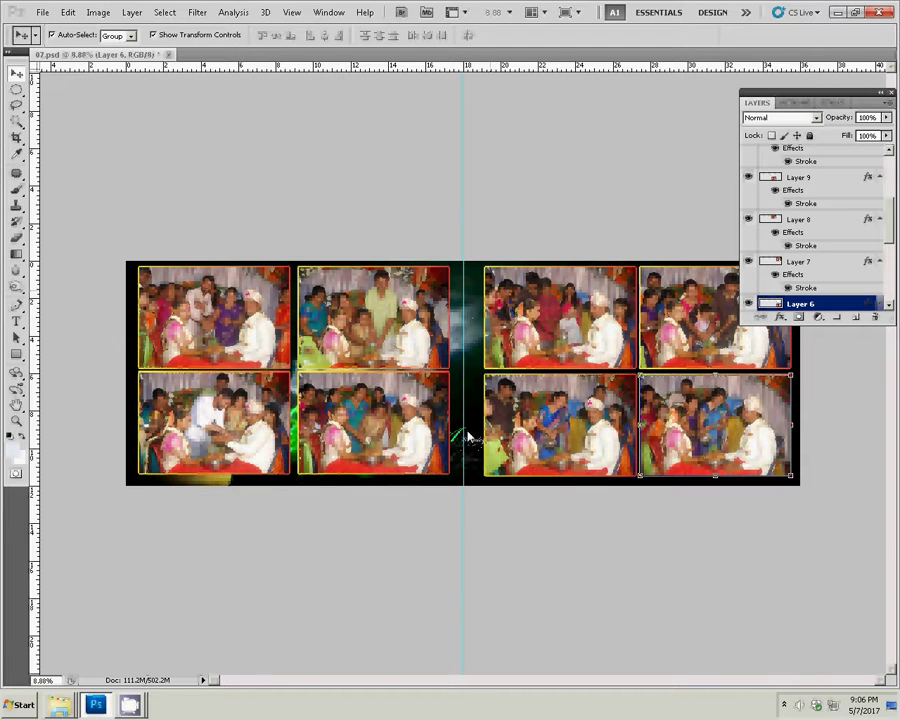
- Save the spread as 66.psd in Local Disk (I:) > k5 with maximum compatibility
{"action": "key", "text": "ctrl+shift+s"}
{"action": "left_click", "coordinate": [289, 255]}
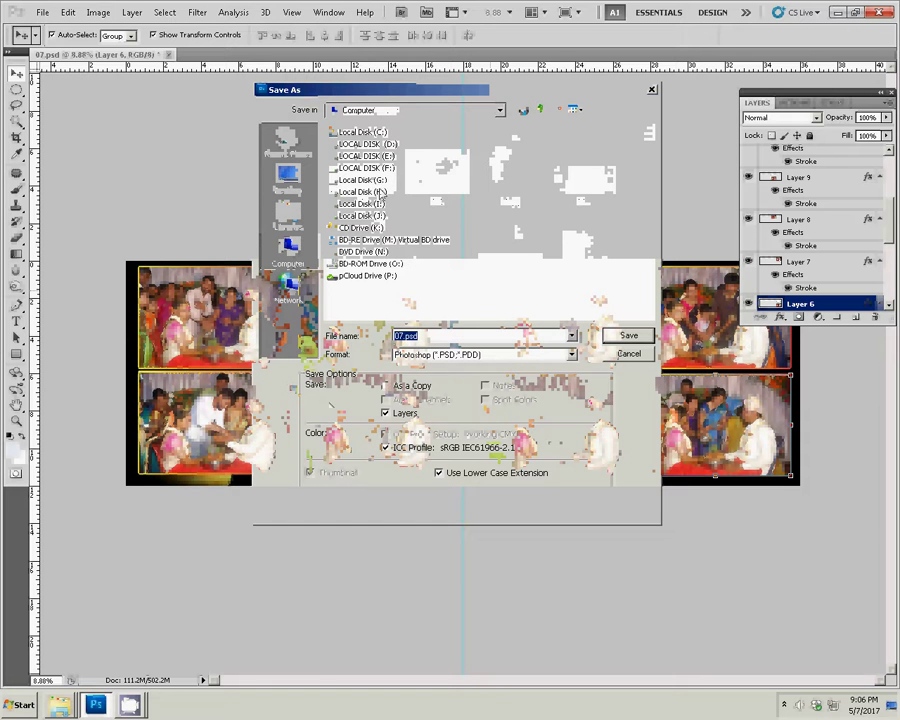
{"action": "left_click", "coordinate": [380, 204]}
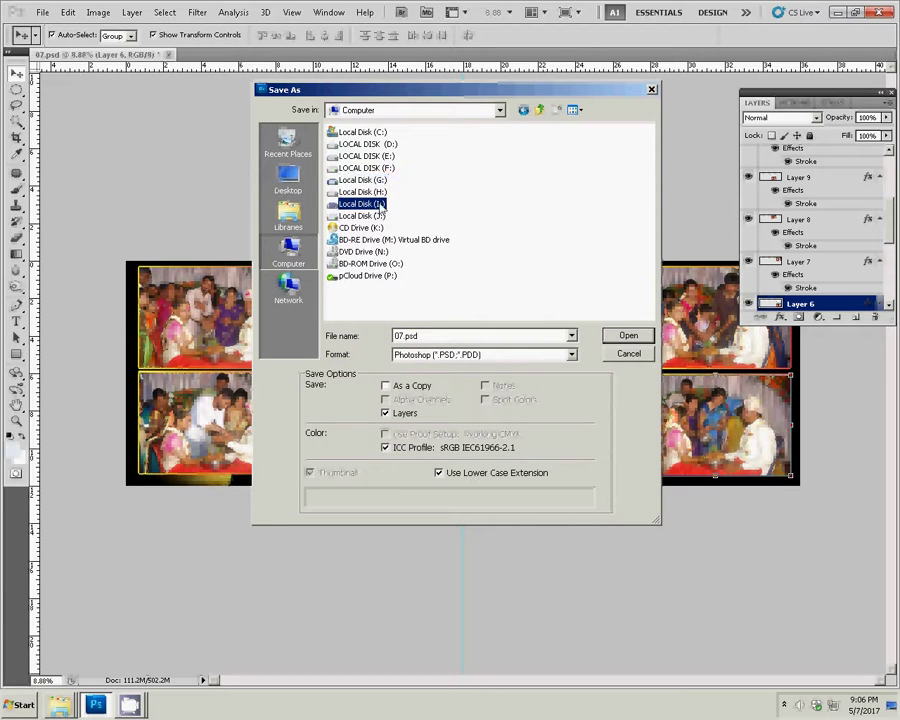
{"action": "double_click", "coordinate": [380, 204]}
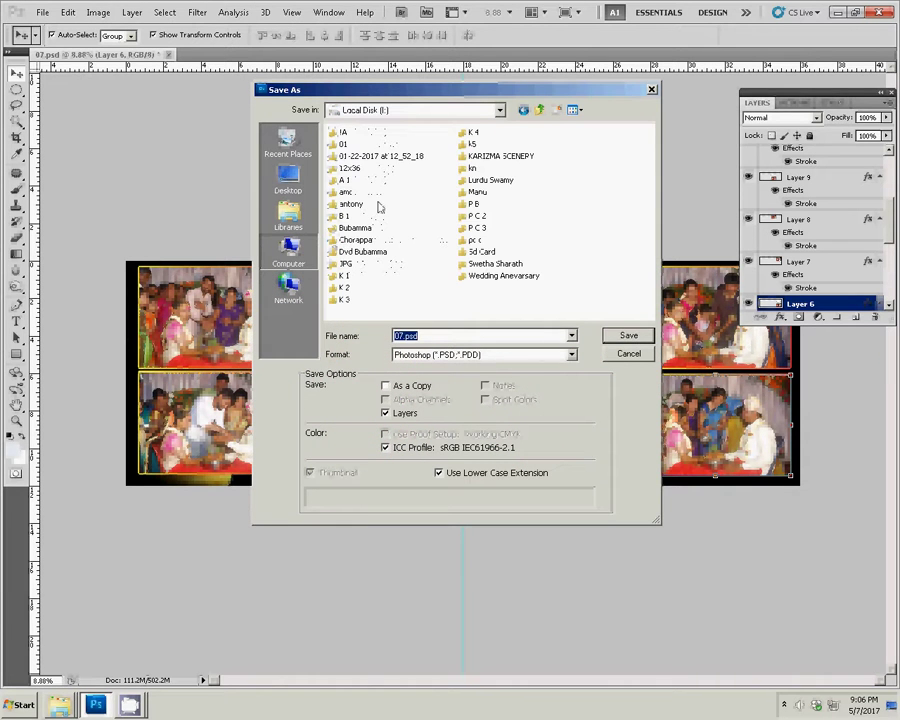
{"action": "left_click", "coordinate": [472, 143]}
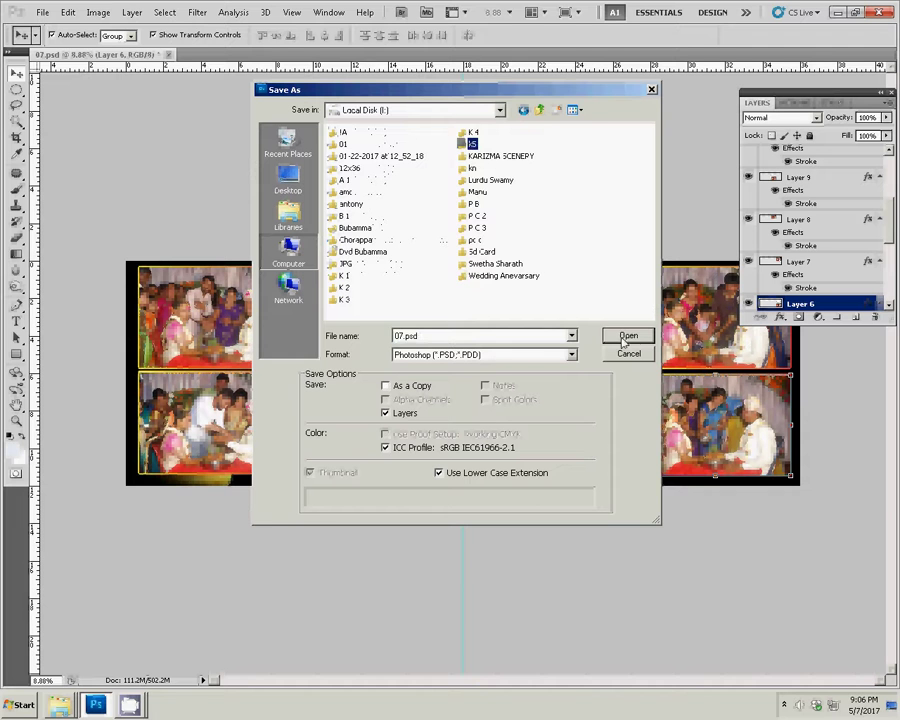
{"action": "left_click", "coordinate": [624, 338]}
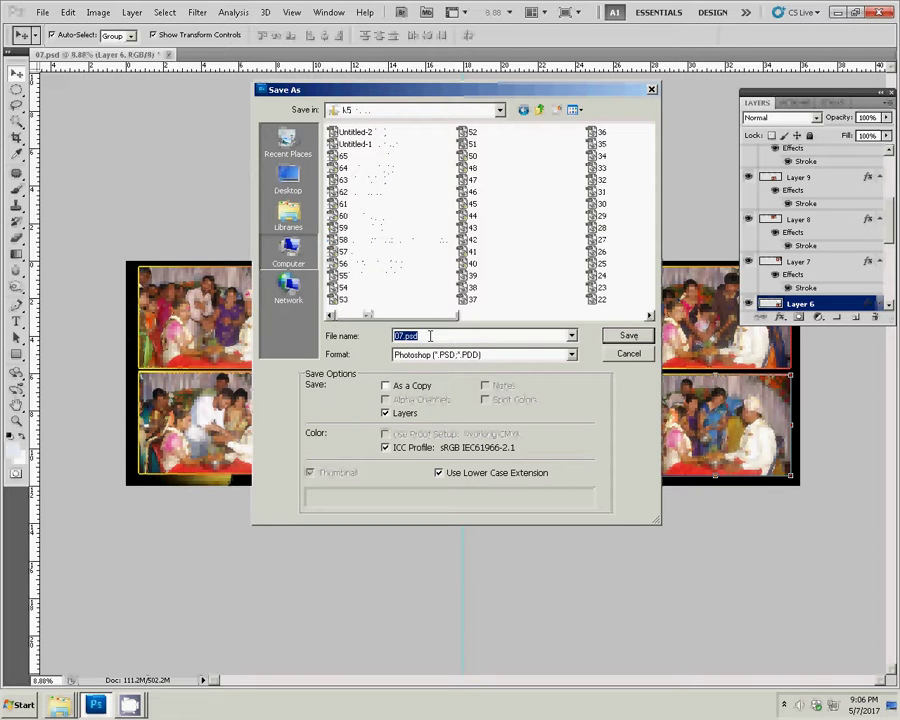
{"action": "type", "text": "66"}
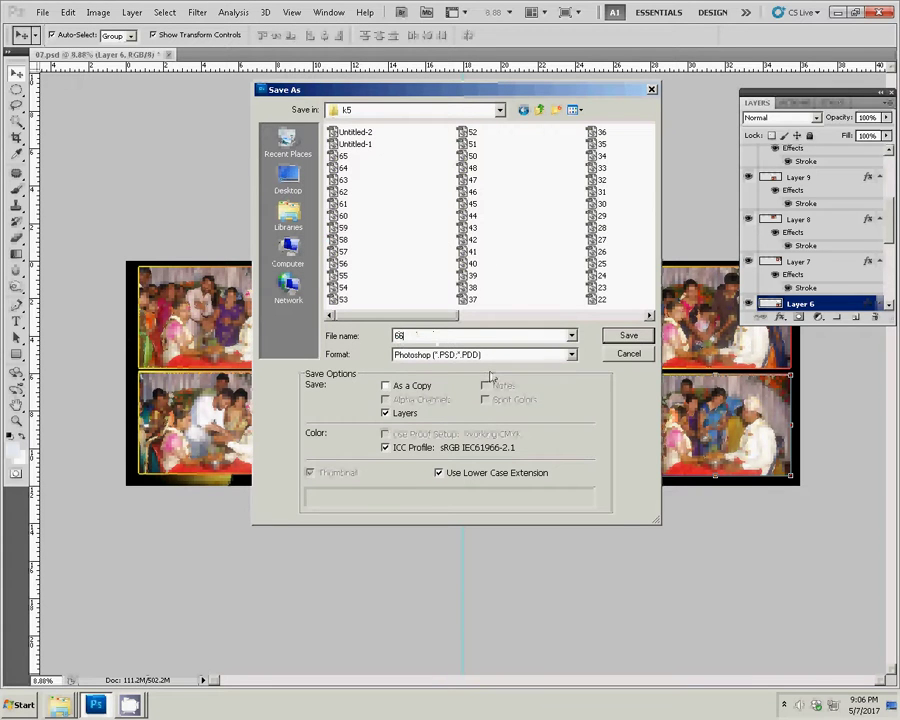
{"action": "left_click", "coordinate": [620, 340]}
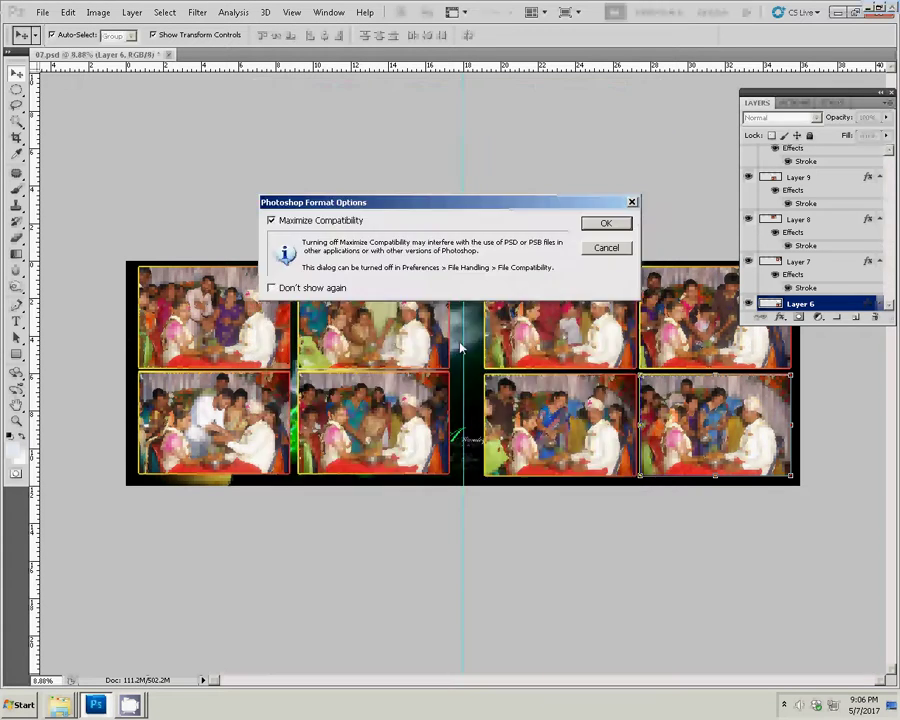
{"action": "left_click", "coordinate": [605, 225]}
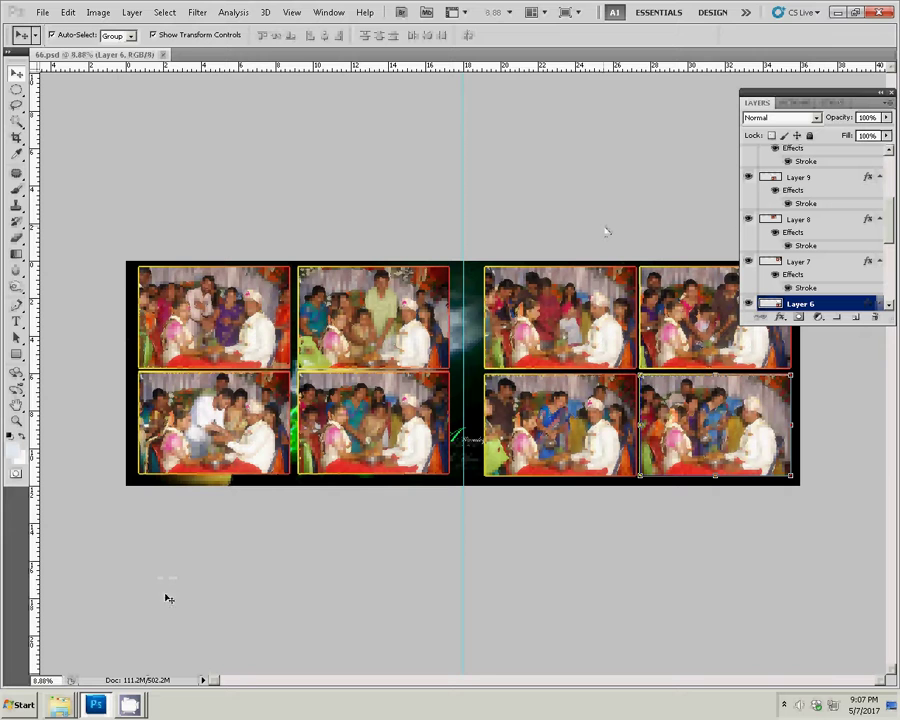
{"action": "left_click", "coordinate": [43, 12]}
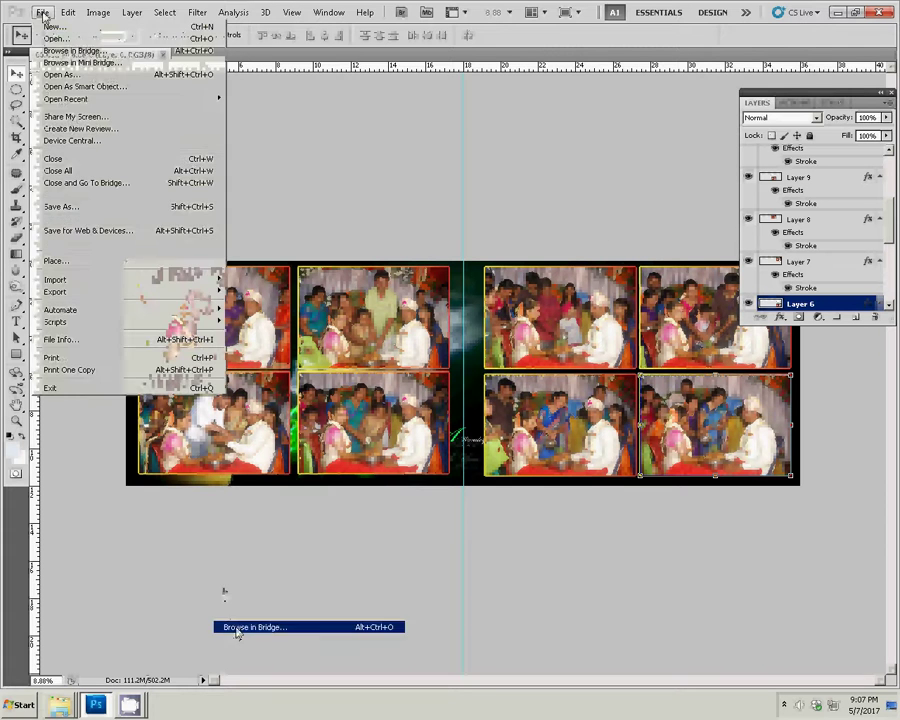
{"action": "left_click", "coordinate": [56, 38]}
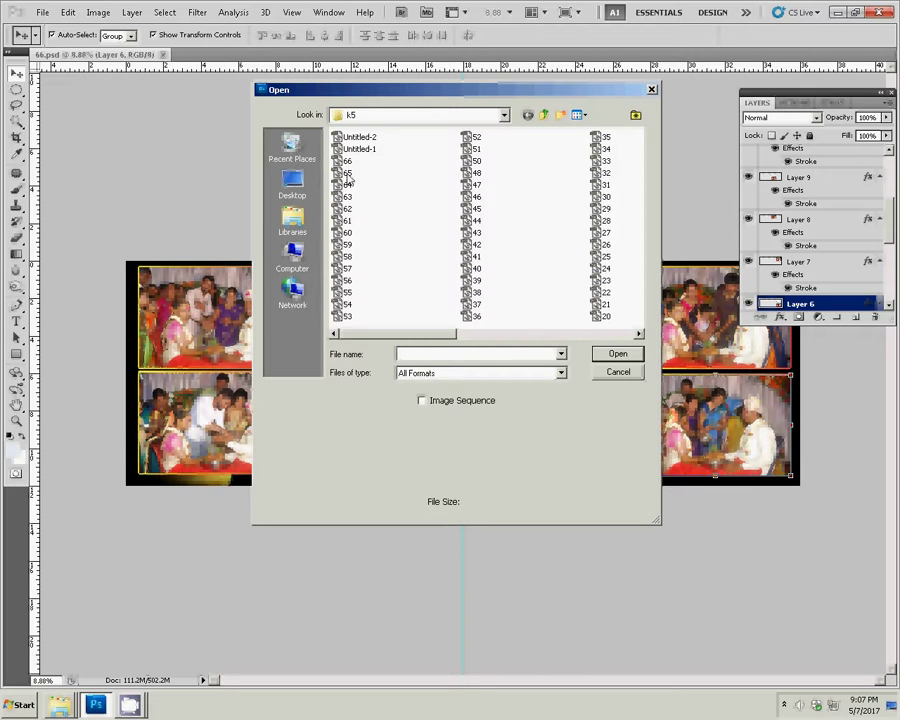
{"action": "left_click", "coordinate": [347, 161]}
{"action": "left_click", "coordinate": [620, 372]}
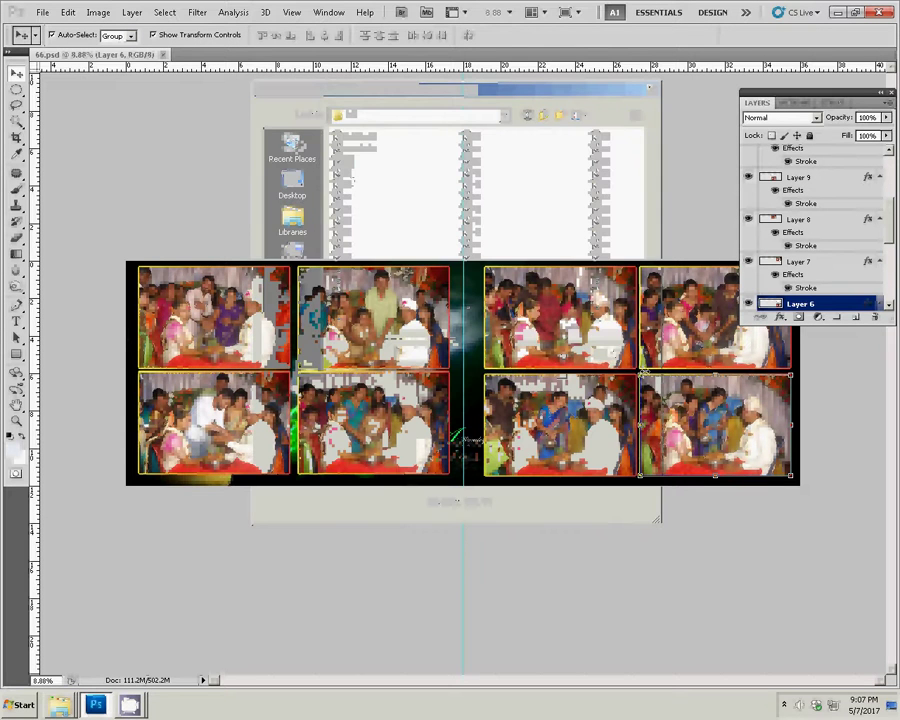